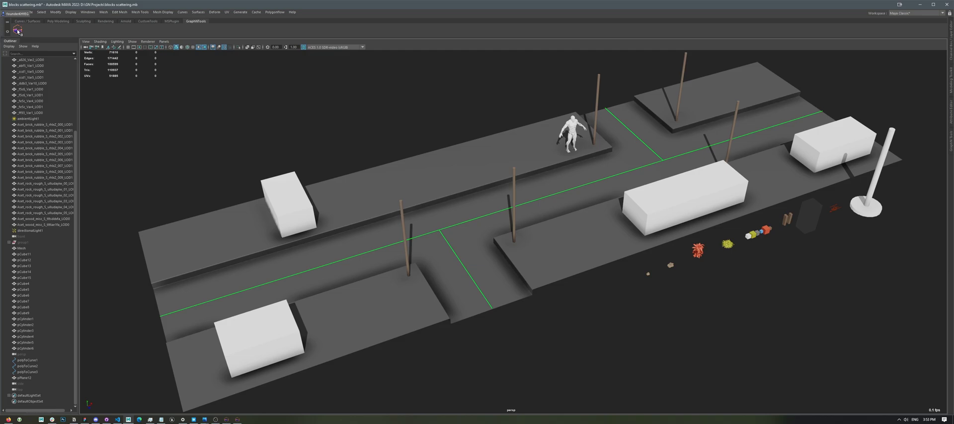
Step: Open the Ecotope - Scatter tool from the GraphN Library and clear the side panels from around the viewport
click(18, 31)
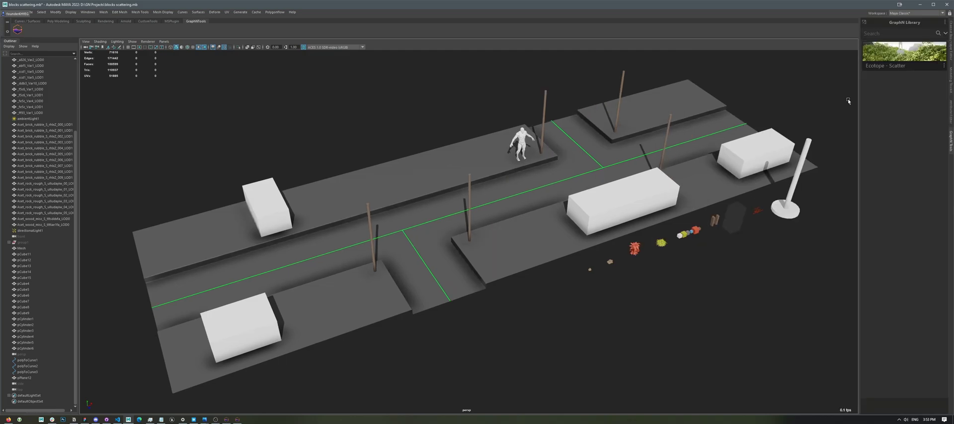
double_click(893, 62)
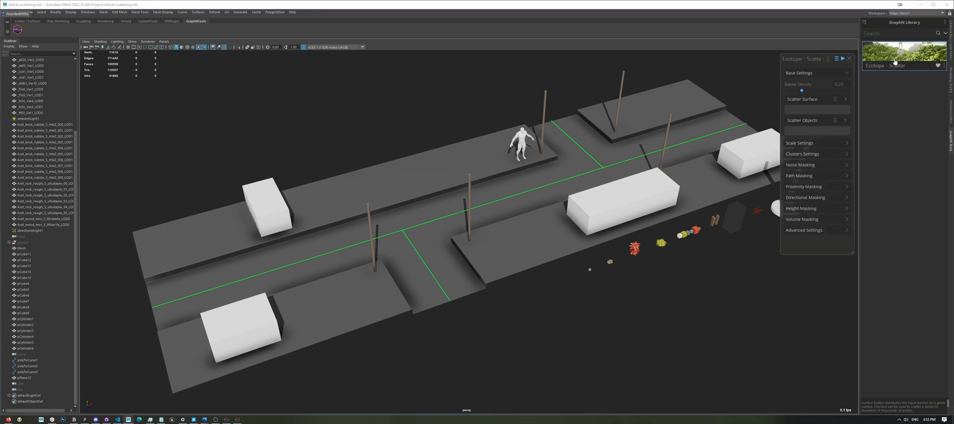
drag(812, 69, 417, 122)
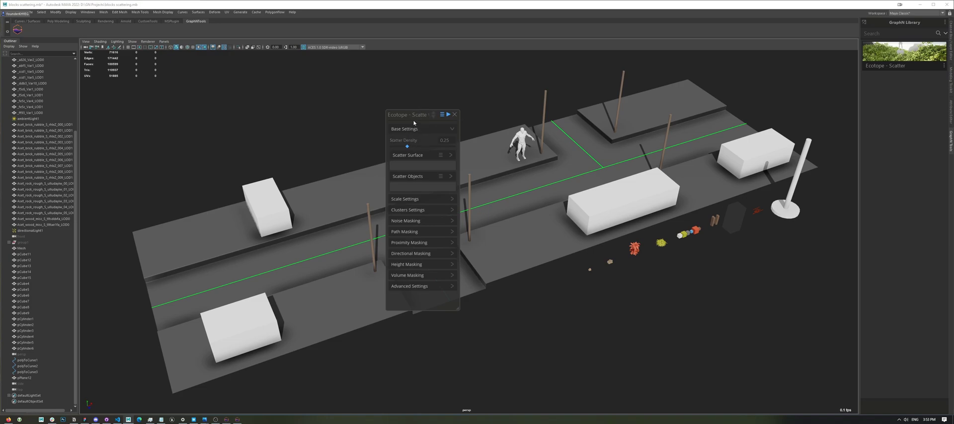
drag(413, 122, 113, 104)
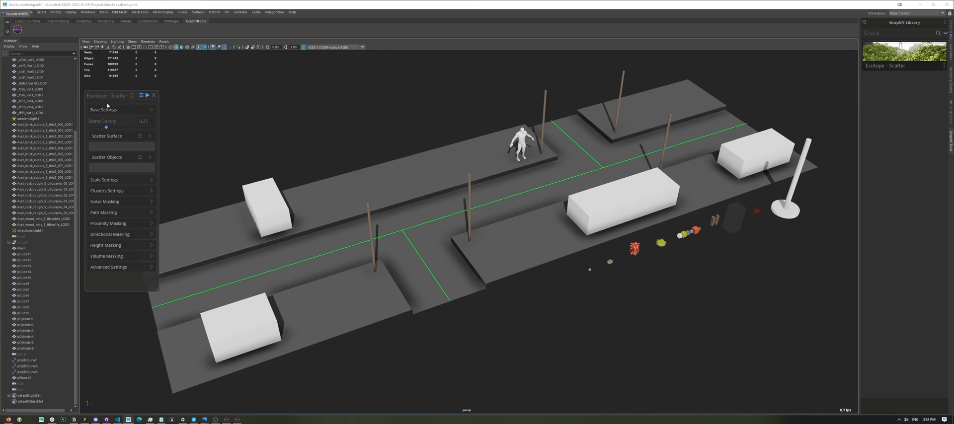
click(951, 145)
click(13, 42)
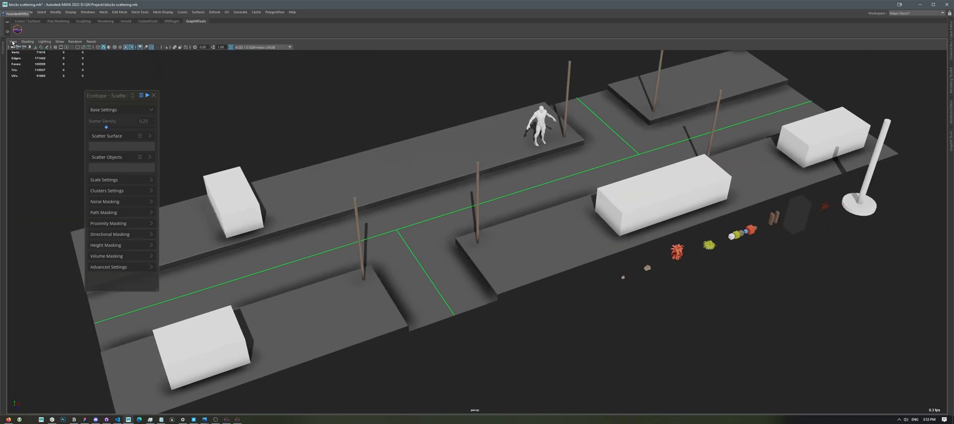
Step: Examine the street block scene from several angles, checking the ground mesh, boxes, poles and road curves
scroll(429, 126, down, 1)
alt+middle_drag(498, 164, 498, 197)
alt+drag(499, 196, 493, 245)
click(479, 218)
alt+drag(479, 218, 555, 238)
alt+drag(428, 378, 456, 354)
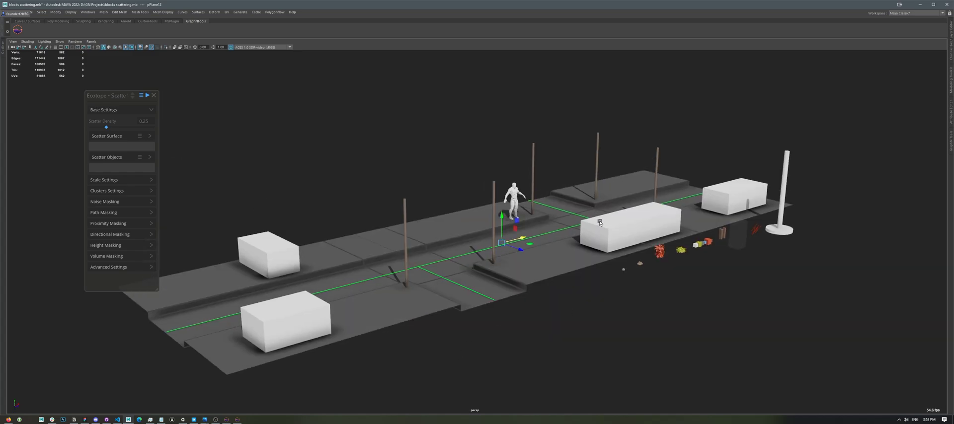
click(597, 379)
alt+drag(604, 352, 412, 211)
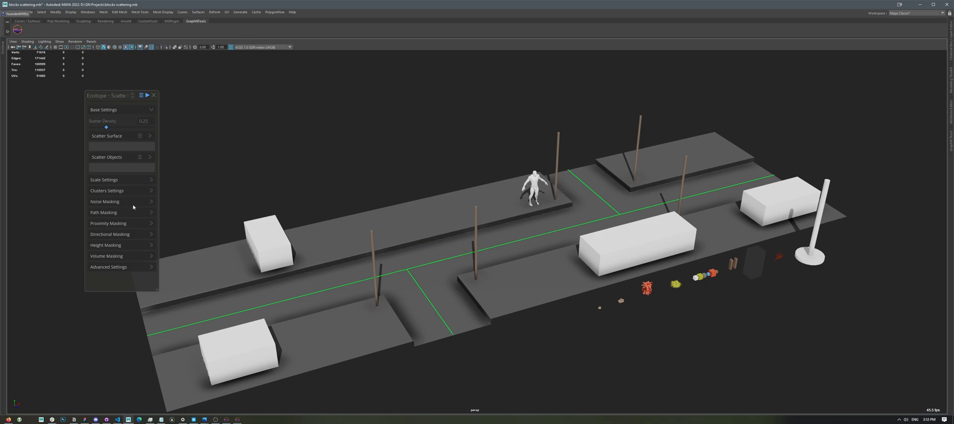
Step: Add the street ground mesh pPlane12 as the tool's Scatter Surface
click(410, 224)
click(139, 136)
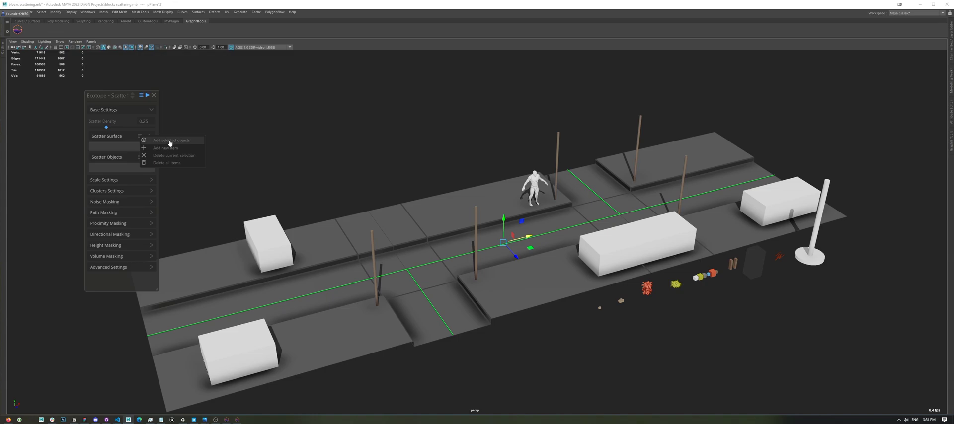
click(170, 143)
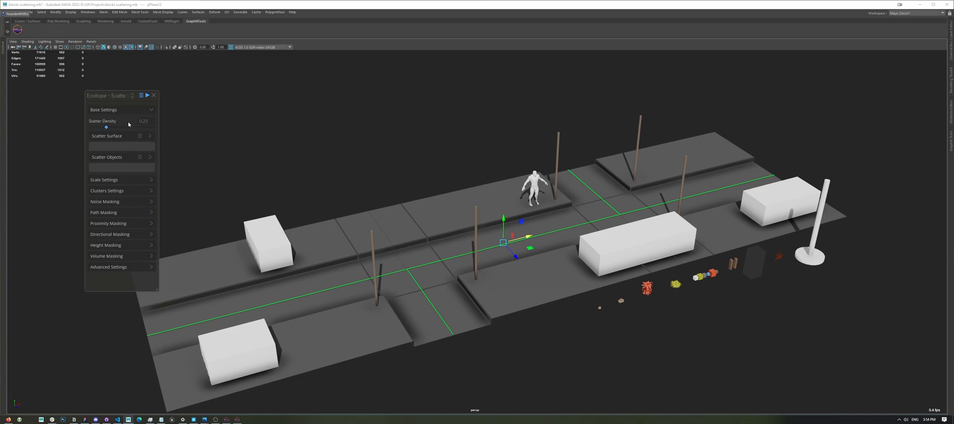
click(4, 50)
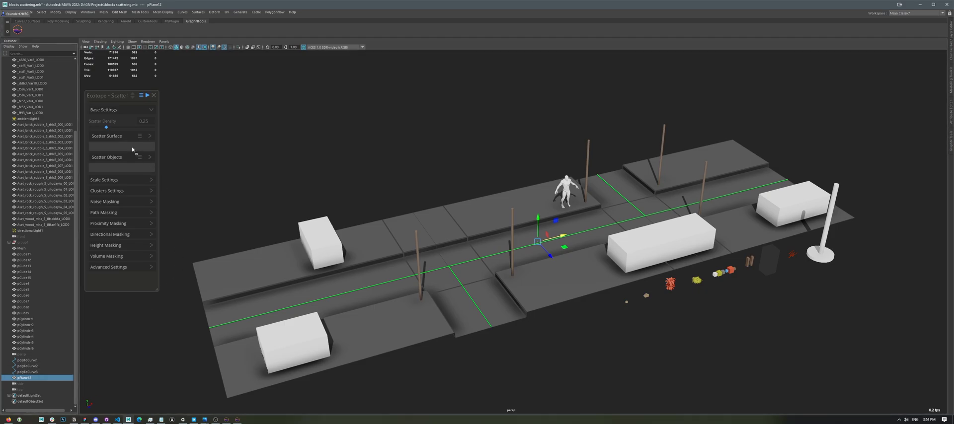
middle_drag(132, 147, 132, 147)
Step: Add the yellow-green plant meshes as Scatter Objects and run the scatter over the street ground
click(696, 280)
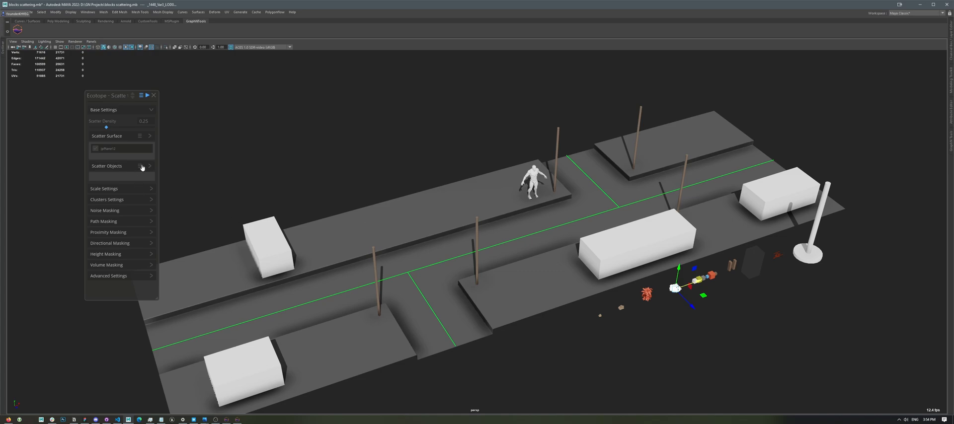
click(140, 166)
click(167, 169)
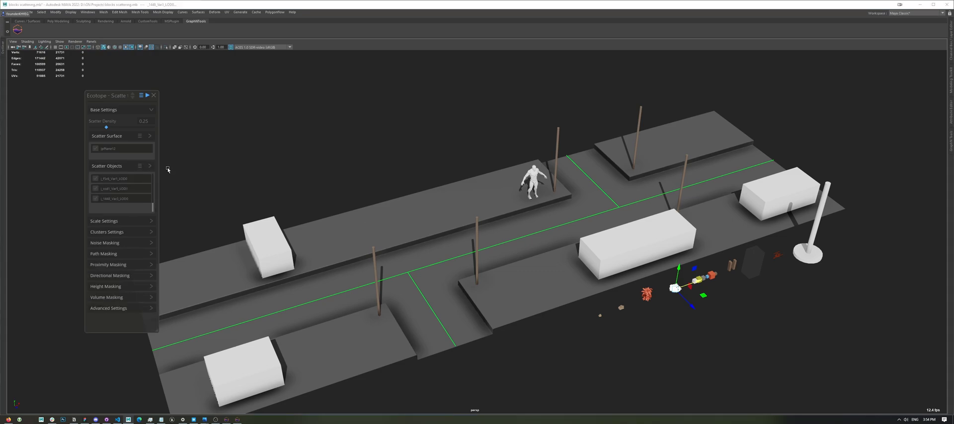
click(147, 95)
mouse_move(462, 237)
alt+mouse_down()
mouse_move(617, 232)
mouse_move(499, 227)
mouse_move(476, 236)
alt+mouse_up()
click(124, 165)
click(123, 135)
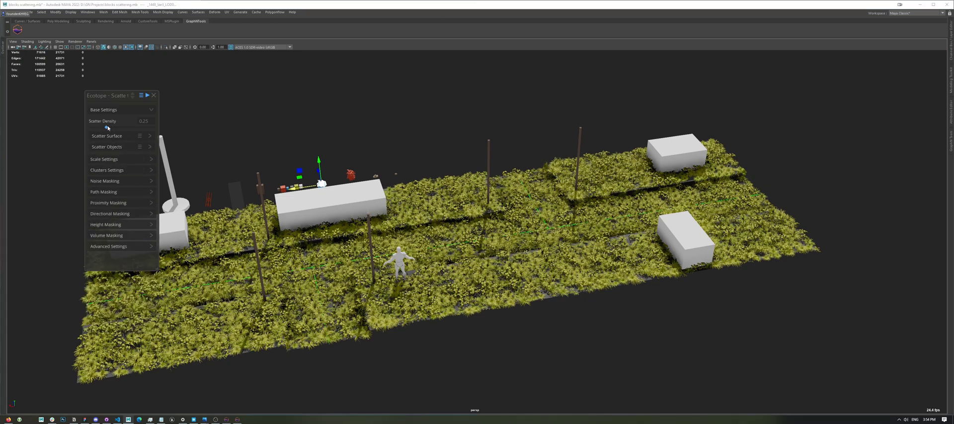
Step: Switch the scatter tool to Runtime mode and reduce the scatter density to about 0.15
mouse_move(107, 128)
mouse_down()
mouse_move(119, 130)
mouse_move(110, 130)
mouse_up()
click(141, 95)
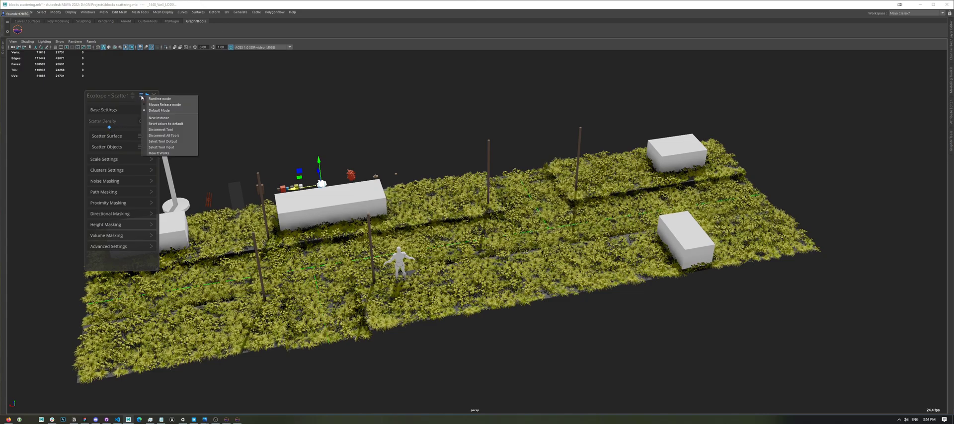
click(159, 111)
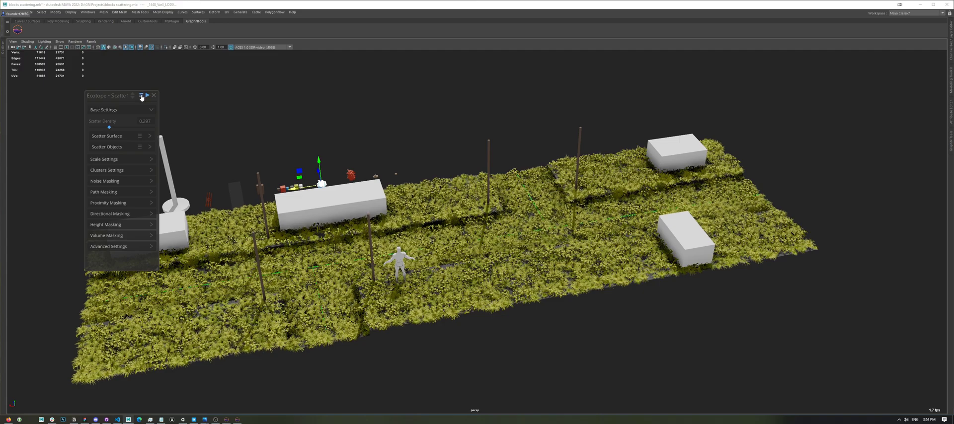
click(140, 96)
click(166, 98)
drag(110, 129, 99, 127)
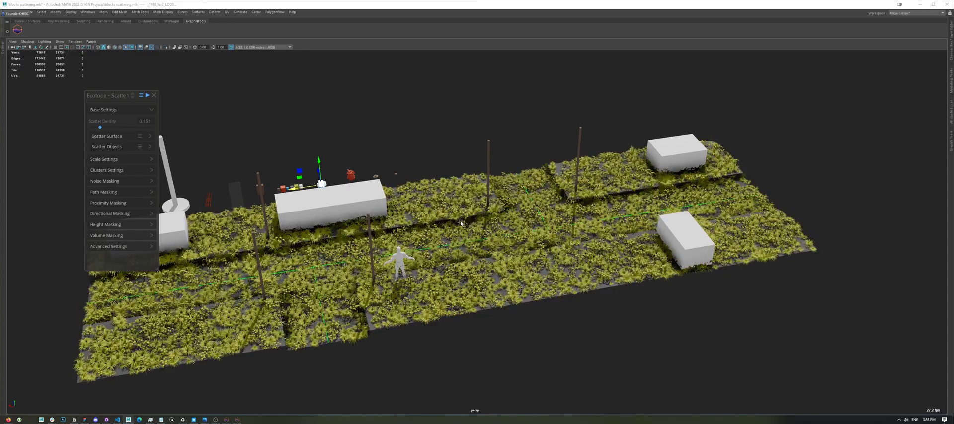
alt+drag(450, 266, 465, 243)
scroll(474, 250, up, 4)
click(127, 106)
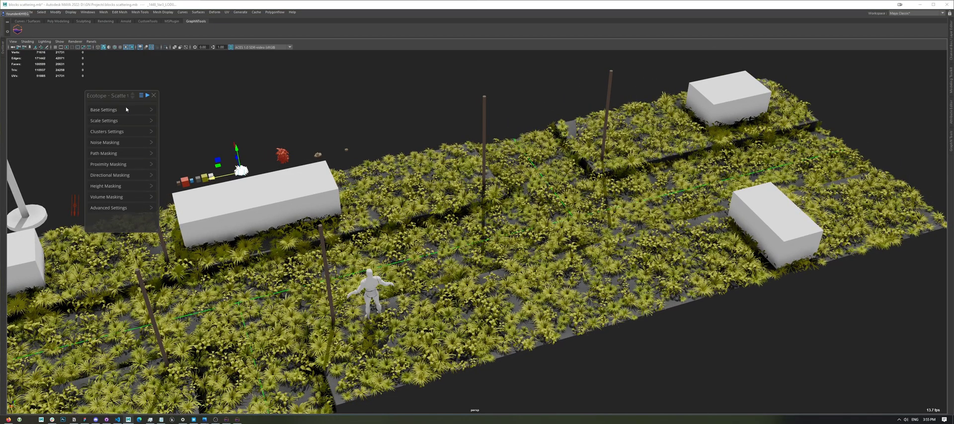
Step: Enable Mask by Angle in the directional masking to remove plants from the vertical curb faces
click(133, 175)
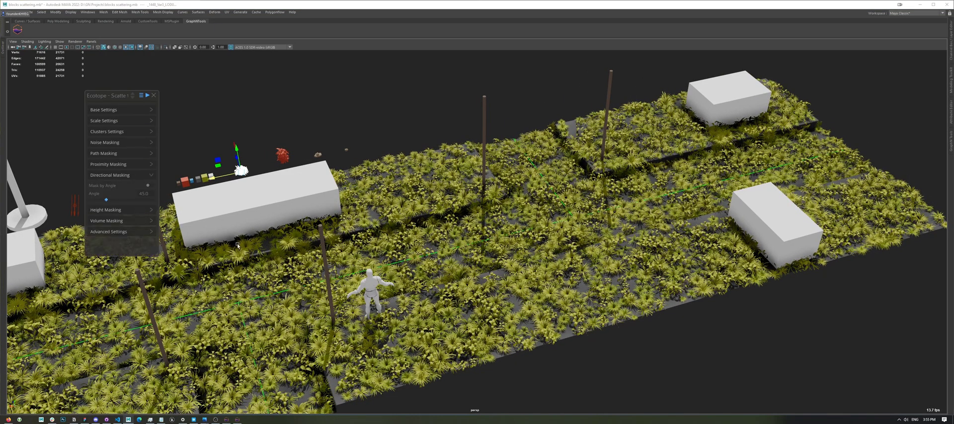
scroll(254, 257, up, 1)
alt+middle_drag(254, 257, 744, 180)
scroll(418, 266, up, 6)
scroll(745, 181, up, 3)
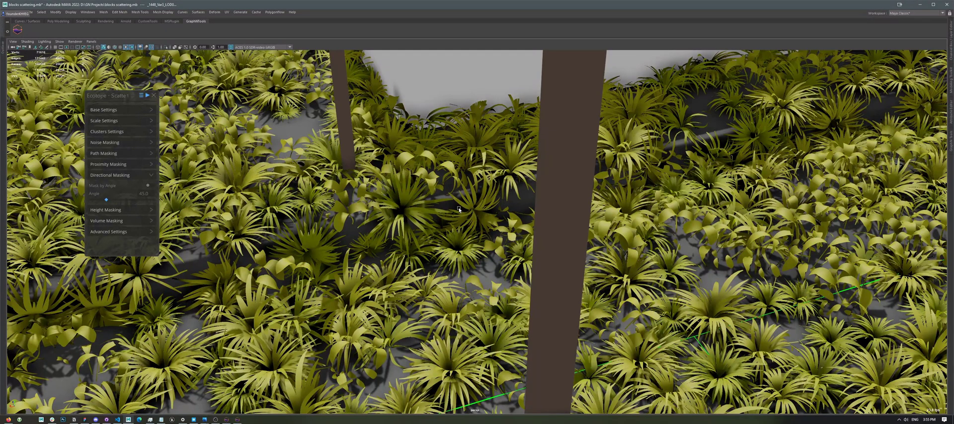
click(152, 186)
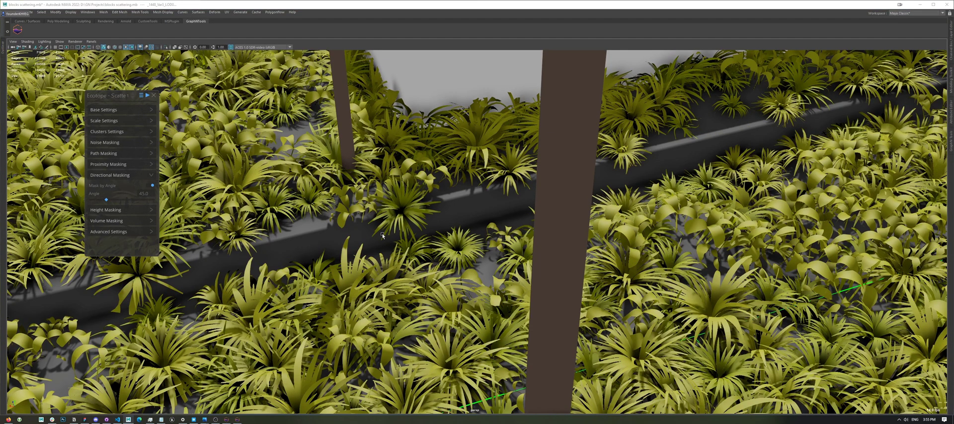
scroll(317, 234, down, 10)
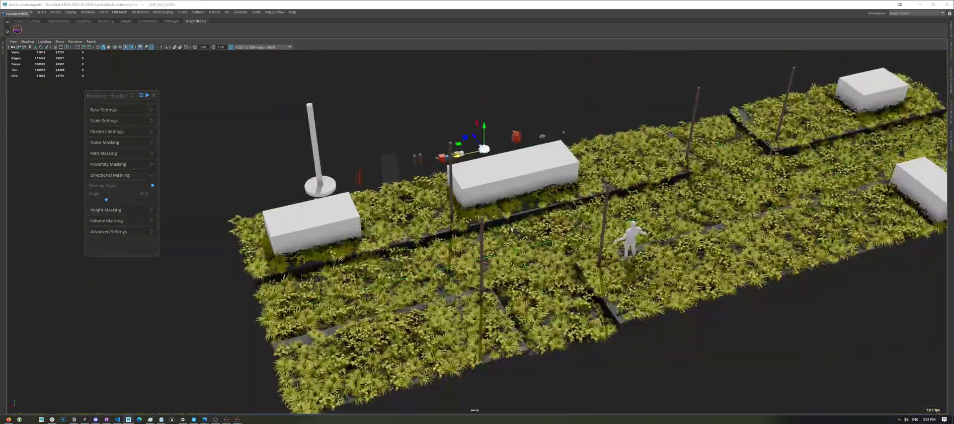
Step: Select the three green road curves and add them as the Curves for path masking
alt+drag(661, 203, 591, 240)
scroll(590, 239, down, 3)
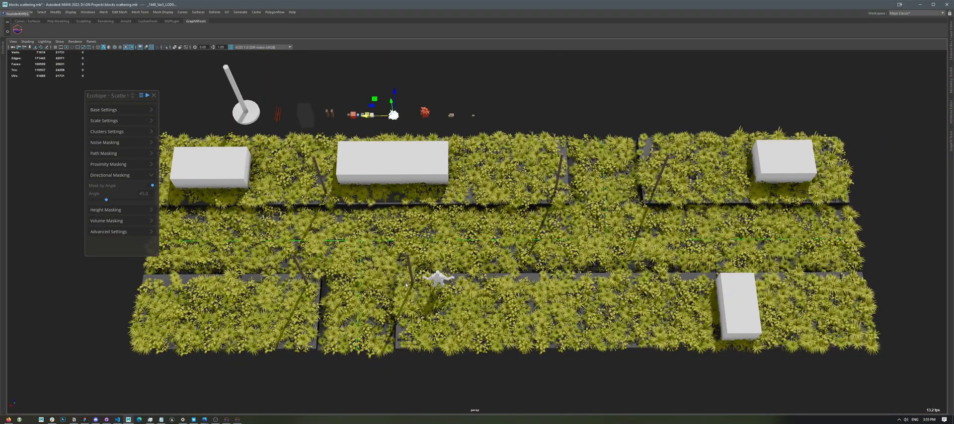
alt+drag(411, 268, 503, 249)
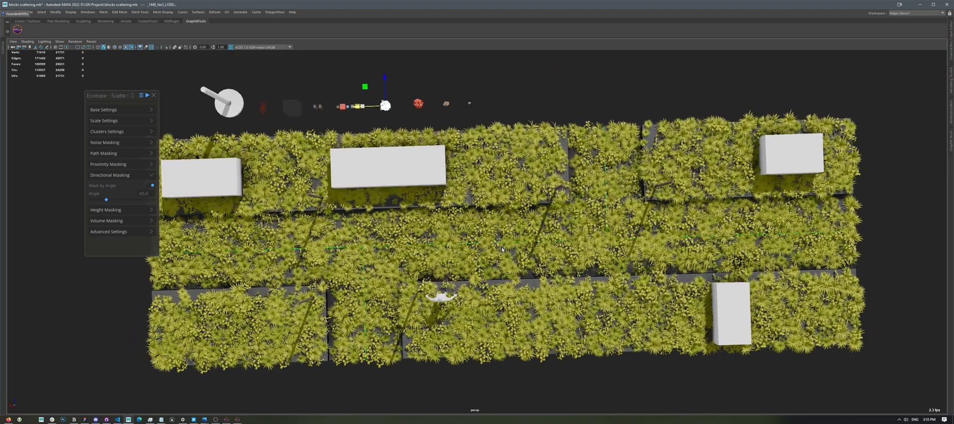
click(579, 284)
click(533, 294)
alt+drag(532, 294, 400, 258)
click(432, 81)
alt+drag(432, 81, 562, 149)
alt+drag(403, 316, 471, 274)
click(471, 274)
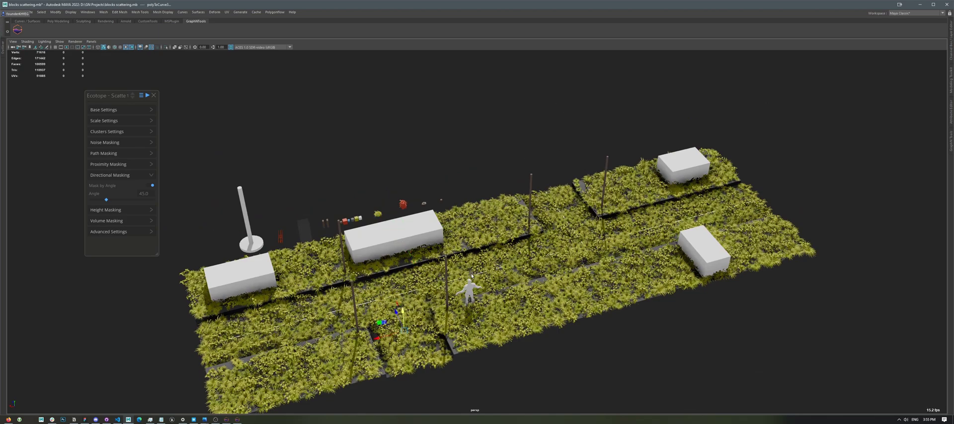
click(133, 155)
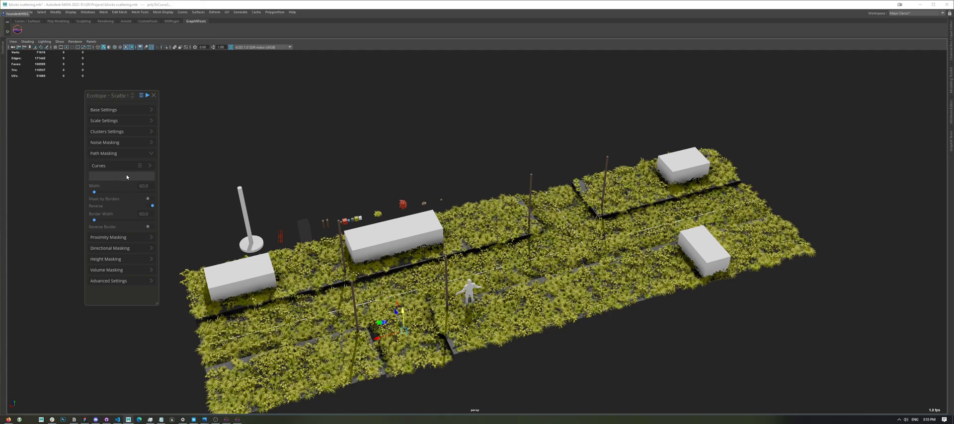
click(140, 166)
click(162, 170)
click(316, 106)
Step: Increase the path mask width to about 198 to clear plants from the road, and inspect the sidewalk edges
alt+drag(383, 112, 582, 217)
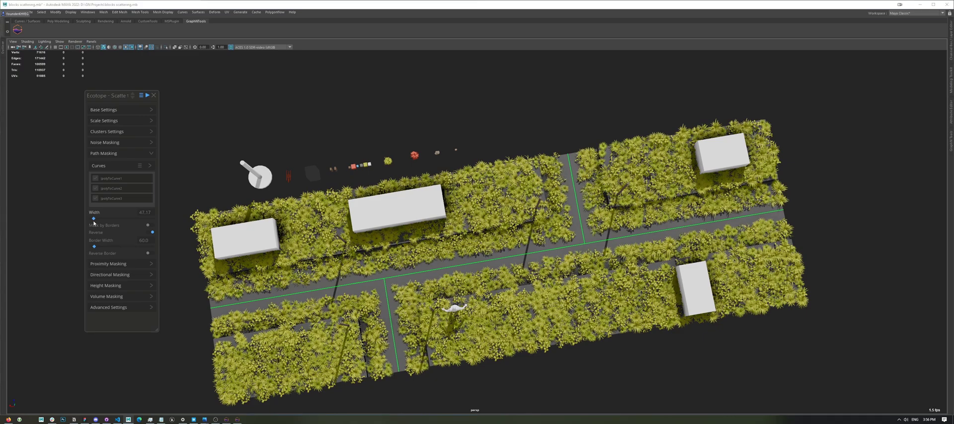
drag(94, 224, 103, 225)
scroll(479, 274, up, 2)
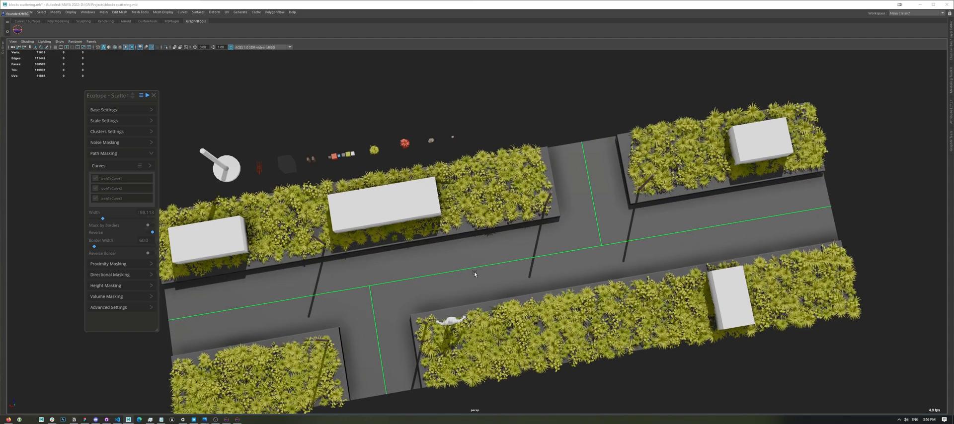
alt+drag(478, 274, 507, 268)
alt+drag(498, 324, 438, 271)
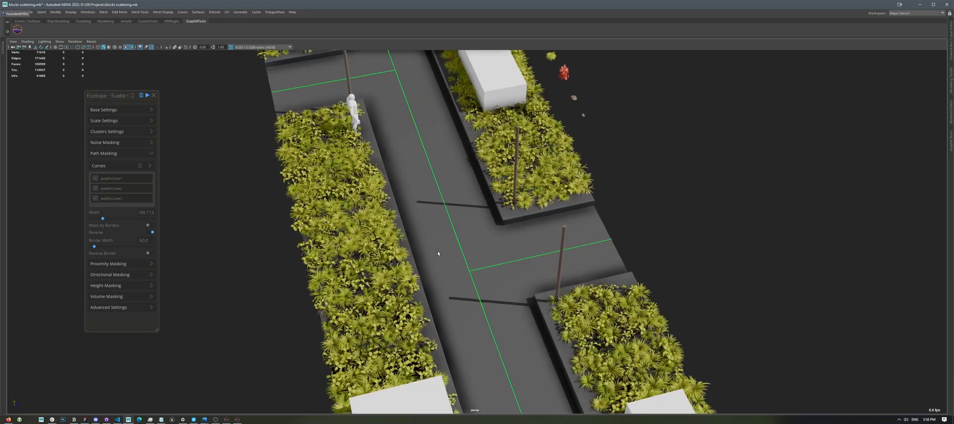
alt+right_drag(457, 265, 524, 224)
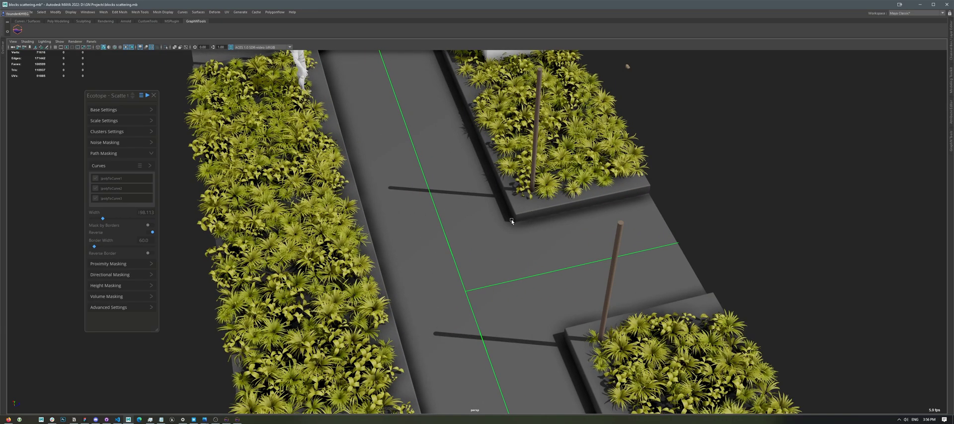
scroll(482, 226, down, 6)
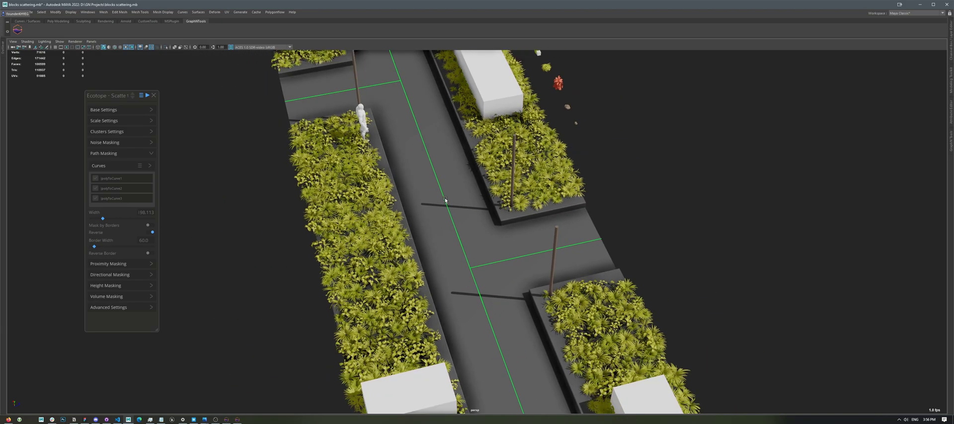
scroll(450, 209, up, 2)
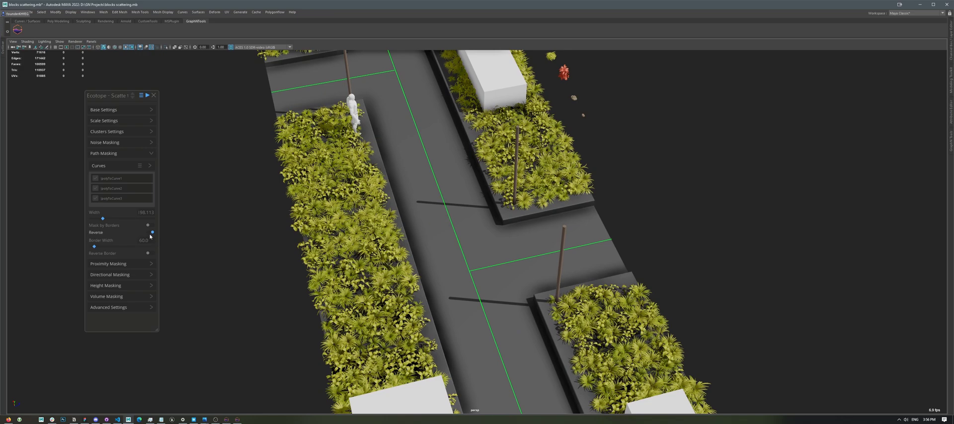
Step: Turn off Reverse to preview plants along the road, widen the path mask slightly further, and turn Reverse back on
click(151, 233)
drag(101, 218, 104, 219)
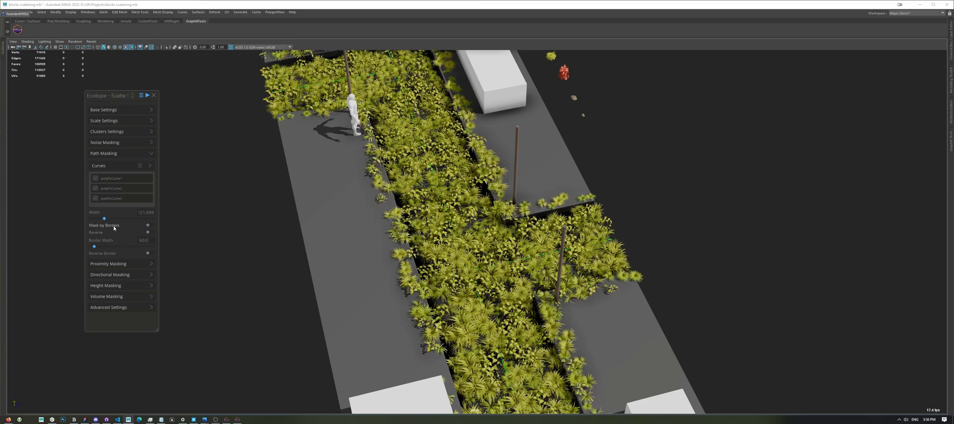
click(151, 233)
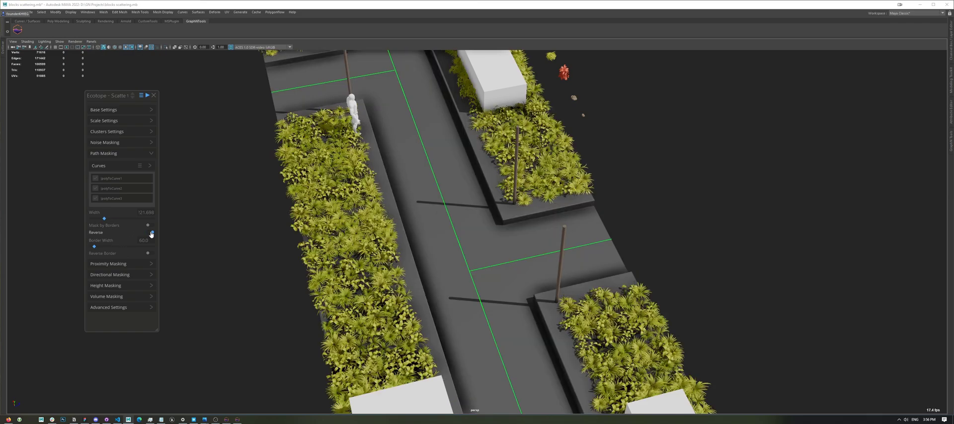
Step: Enable Mask by Borders to limit the plants to strips along the path mask's edges, and inspect them
click(149, 227)
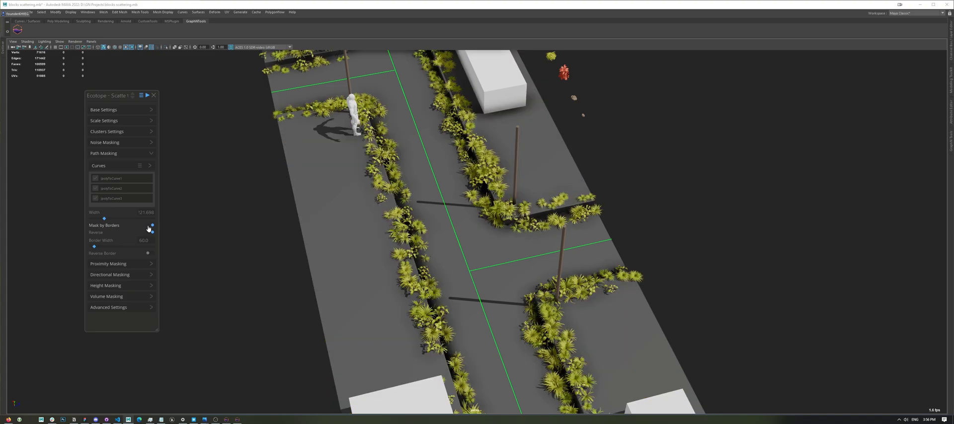
scroll(648, 263, down, 2)
alt+drag(358, 233, 555, 244)
scroll(555, 244, up, 3)
alt+drag(496, 246, 555, 257)
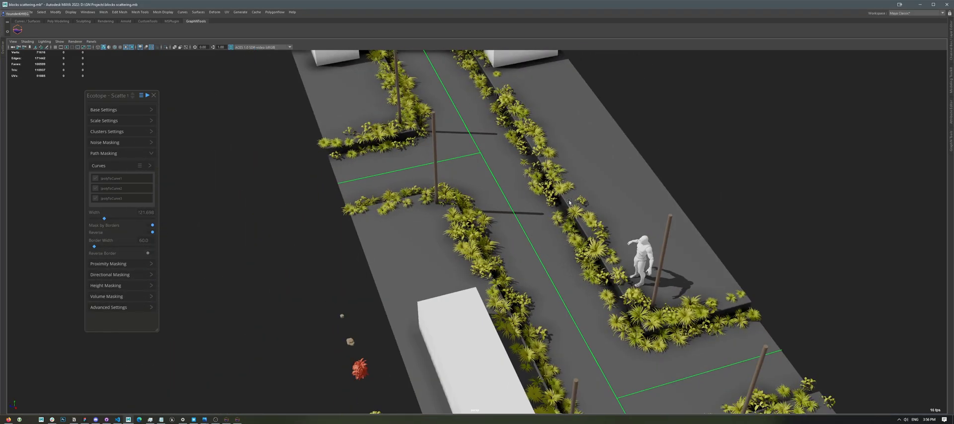
Step: Select the ground plane surfaces of the block and create a new instance of the scatter tool
scroll(581, 208, down, 3)
alt+middle_drag(467, 328, 419, 247)
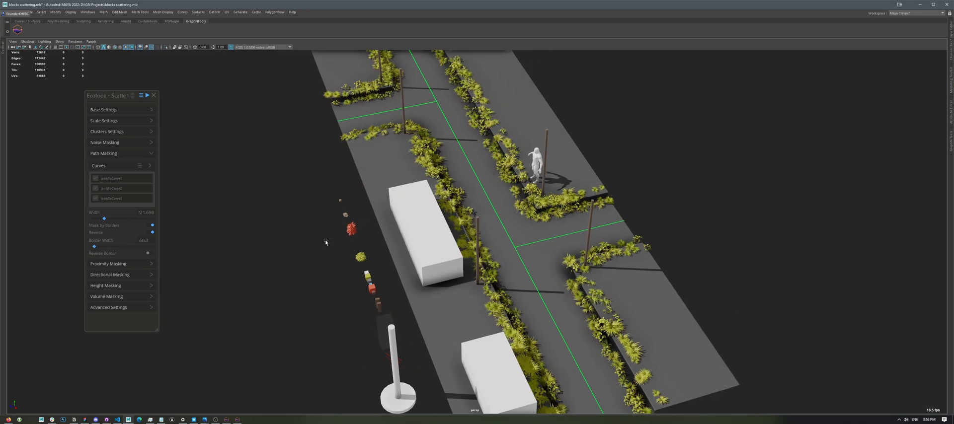
click(353, 229)
click(492, 92)
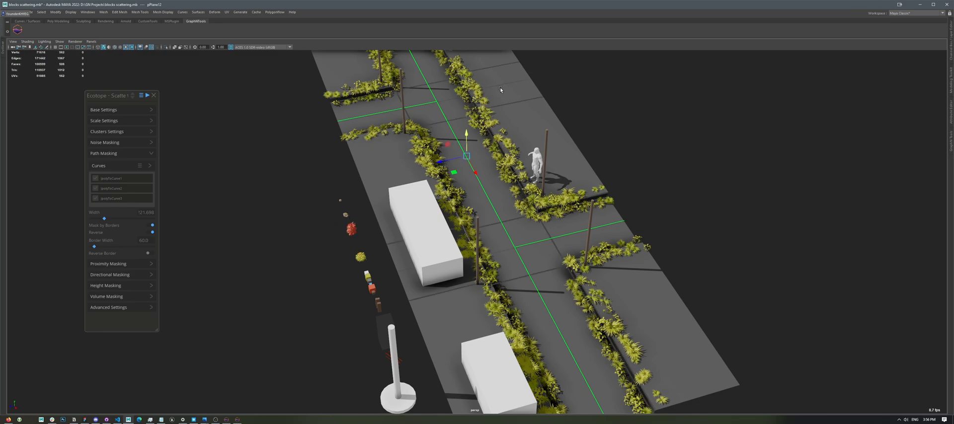
click(142, 95)
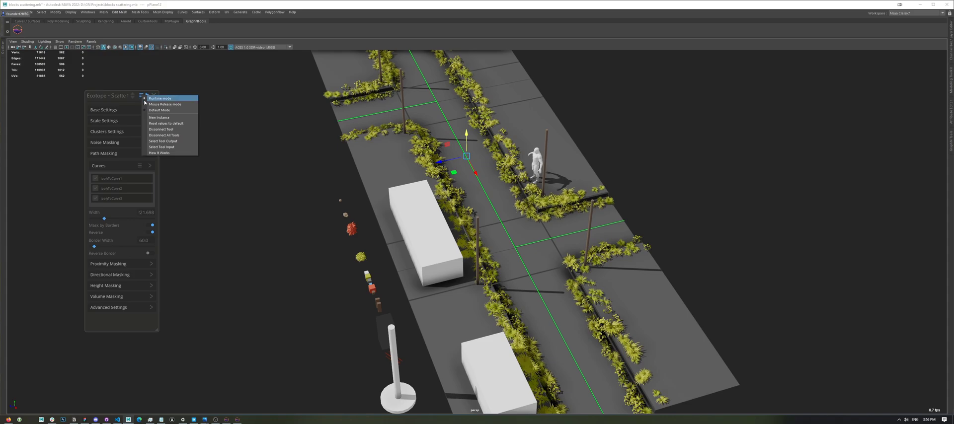
click(188, 118)
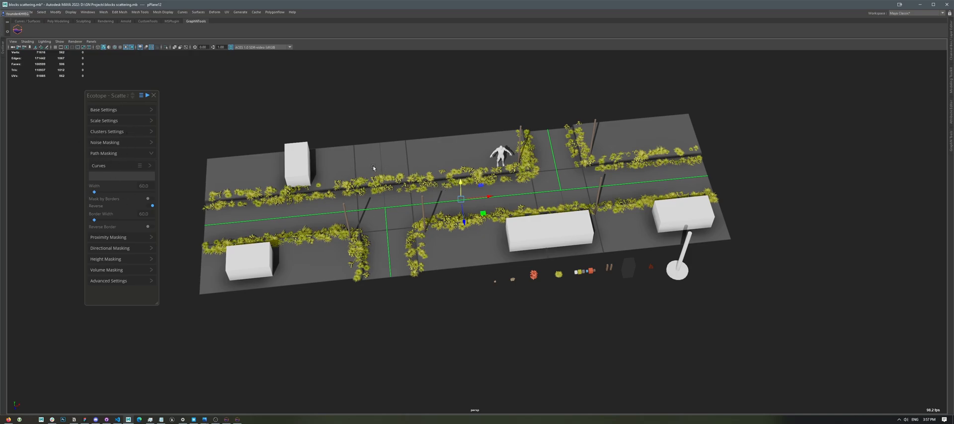
Step: Add the selected ground planes as the Scatter Surface and the red plant as the Scatter Object
click(125, 109)
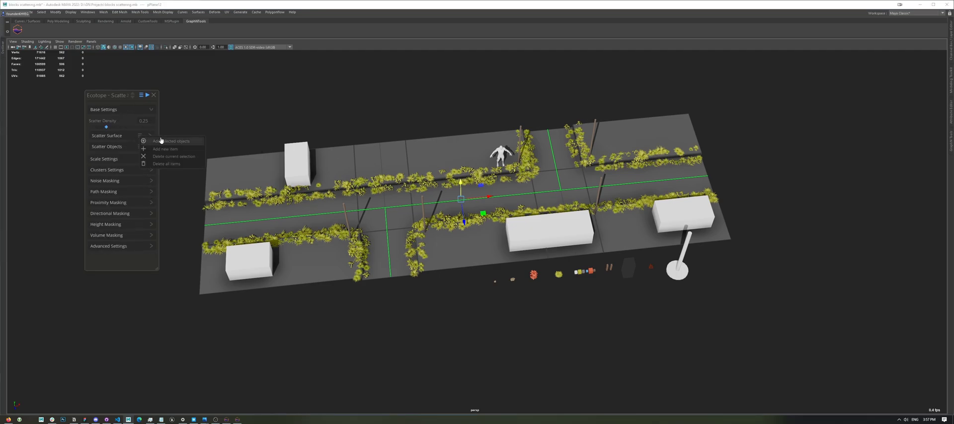
click(536, 267)
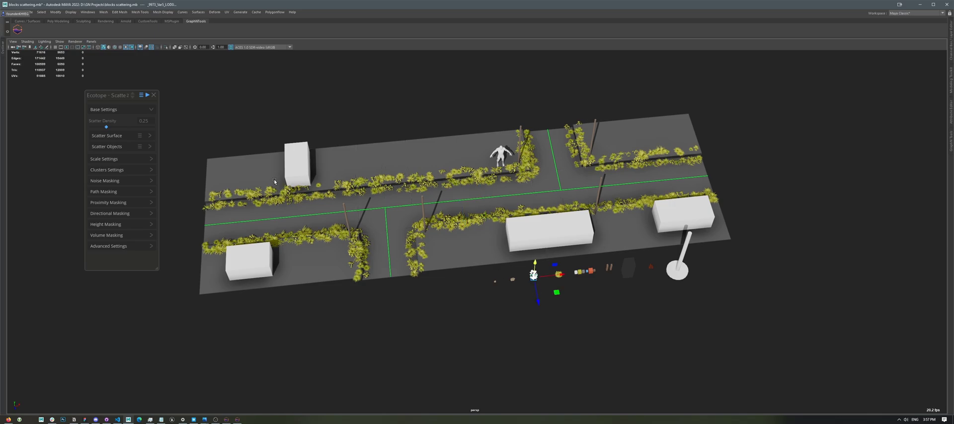
click(140, 146)
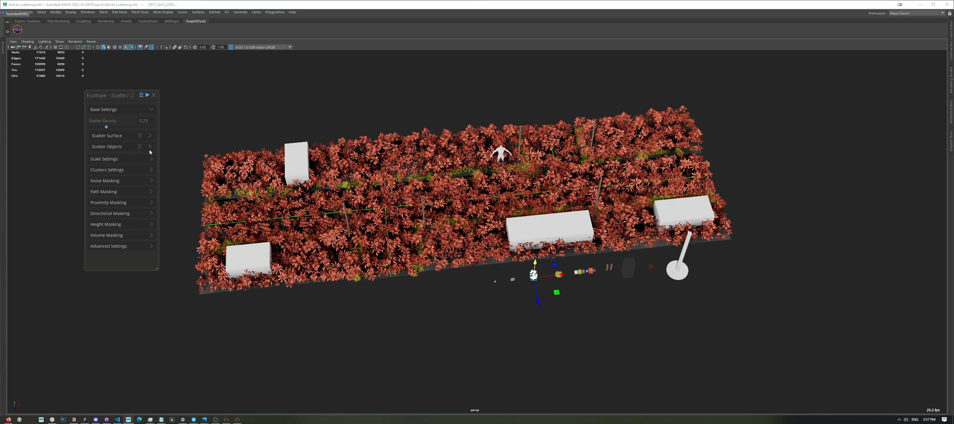
Step: Select the three road curves and add them as the path masking Curves for the red plants
drag(373, 316, 545, 348)
scroll(477, 232, up, 2)
alt+drag(279, 179, 477, 211)
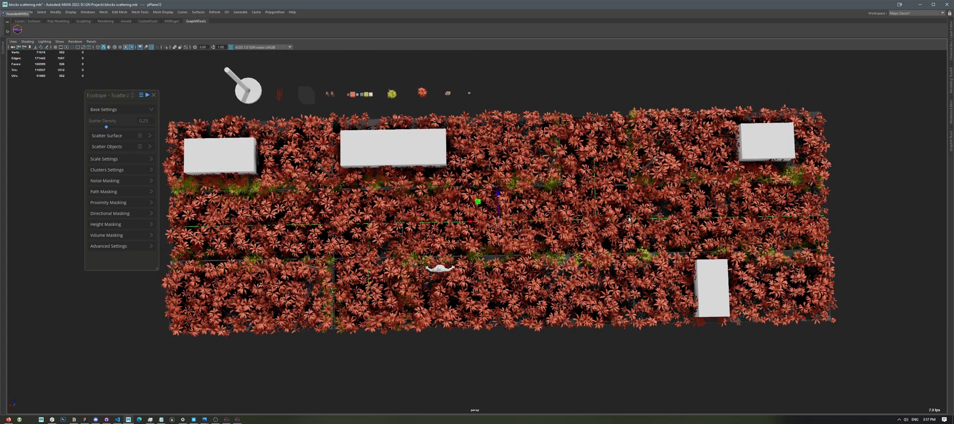
click(297, 239)
click(299, 225)
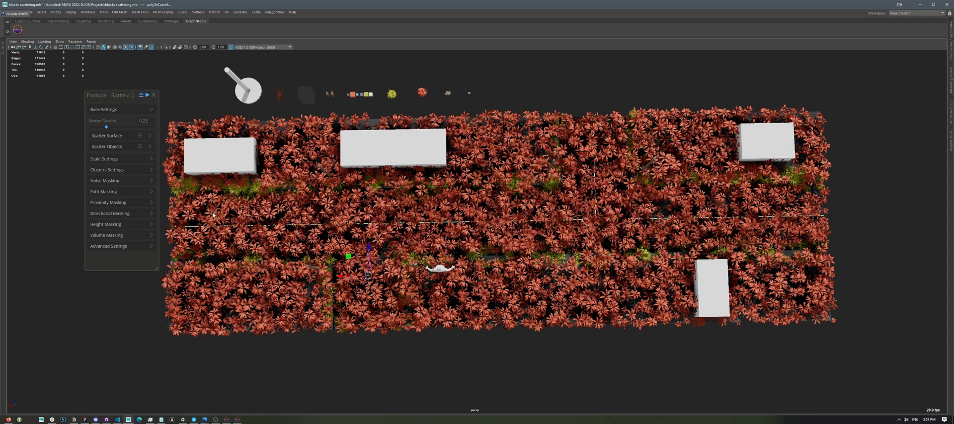
click(121, 192)
click(143, 168)
click(145, 170)
click(283, 364)
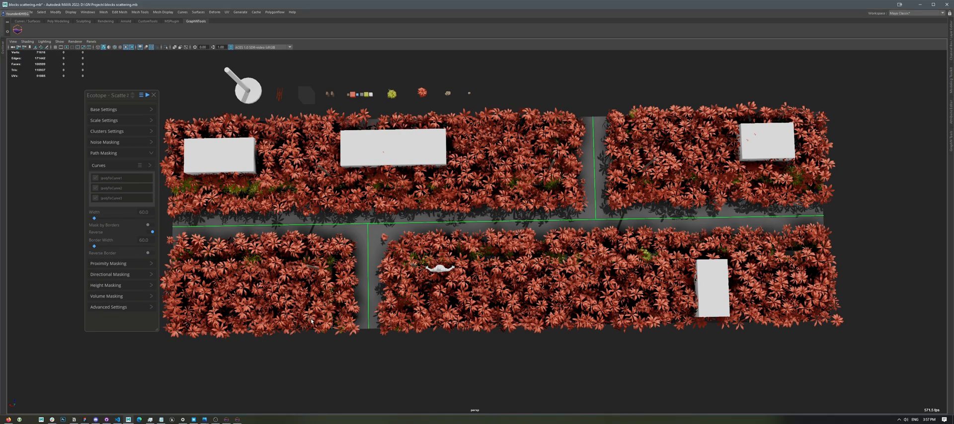
Step: Widen the red plants' path mask to about 112 so they grow behind the green border plants
alt+drag(283, 364, 332, 253)
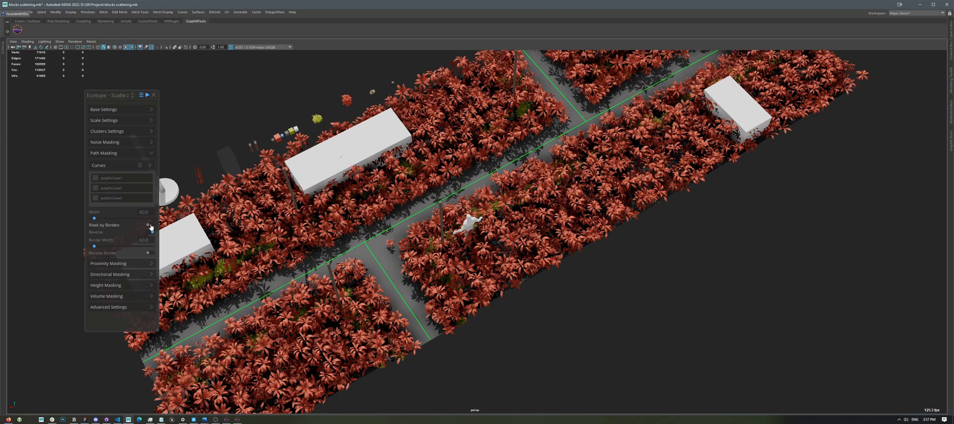
drag(94, 218, 104, 222)
alt+drag(323, 256, 599, 288)
scroll(429, 129, down, 1)
alt+middle_drag(429, 129, 371, 170)
scroll(371, 170, up, 1)
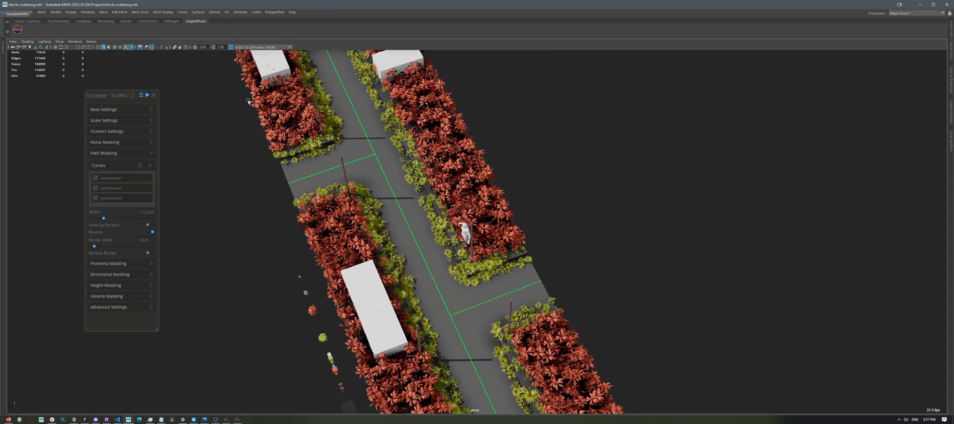
Step: Turn on X-ray display and examine how the red plants overlap the building boxes
click(173, 48)
scroll(424, 247, up, 2)
alt+drag(424, 246, 394, 275)
scroll(452, 197, up, 3)
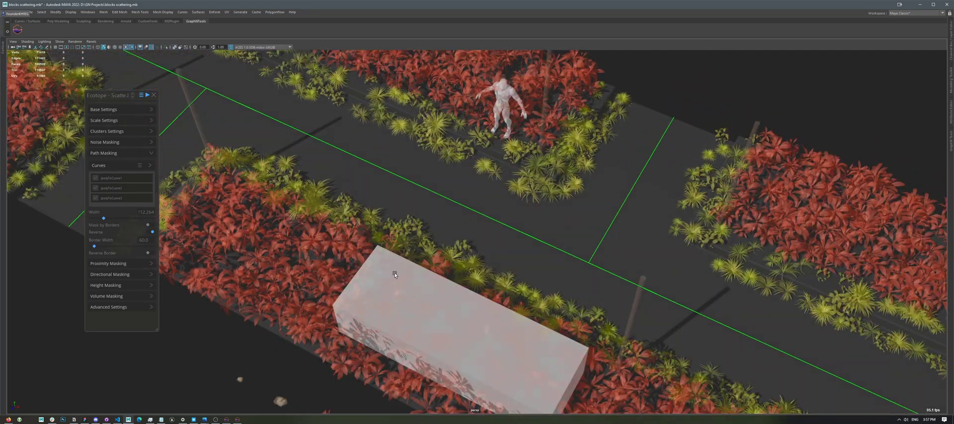
Step: Select the four building boxes, add them as Volume Meshes for volume masking, and turn off X-ray display
click(389, 292)
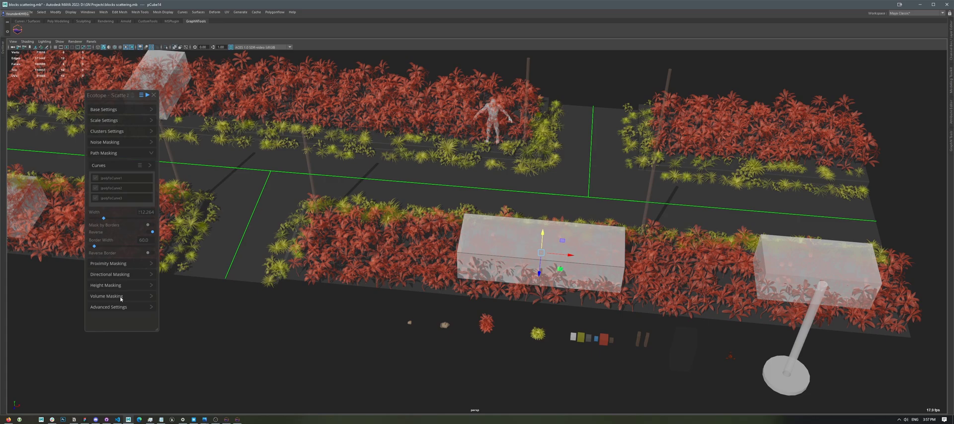
click(120, 297)
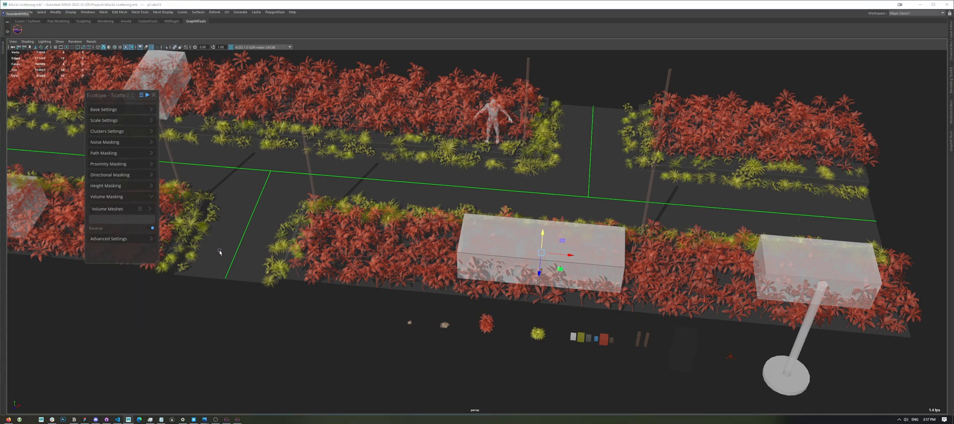
scroll(575, 261, down, 5)
alt+drag(350, 185, 373, 230)
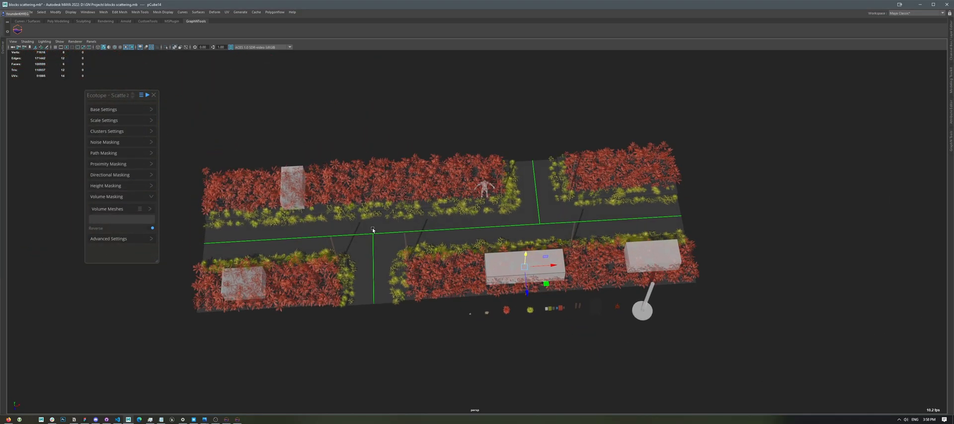
shift+click(292, 192)
shift+click(253, 276)
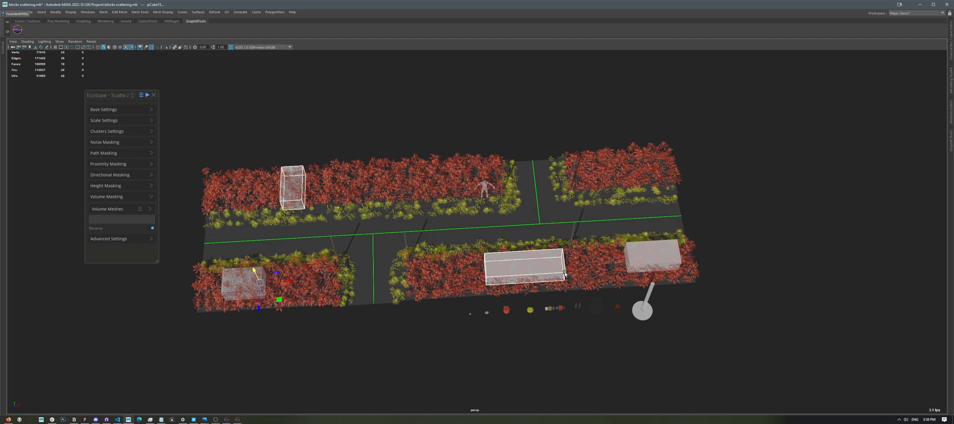
shift+click(628, 262)
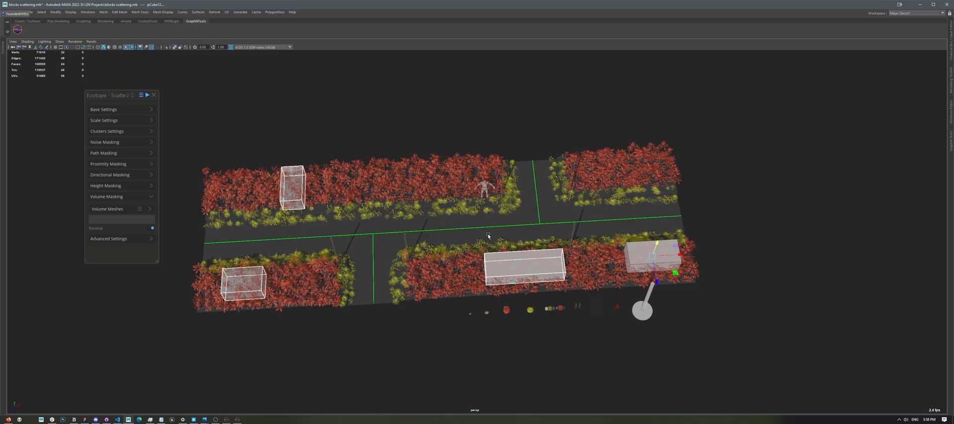
click(140, 211)
click(153, 218)
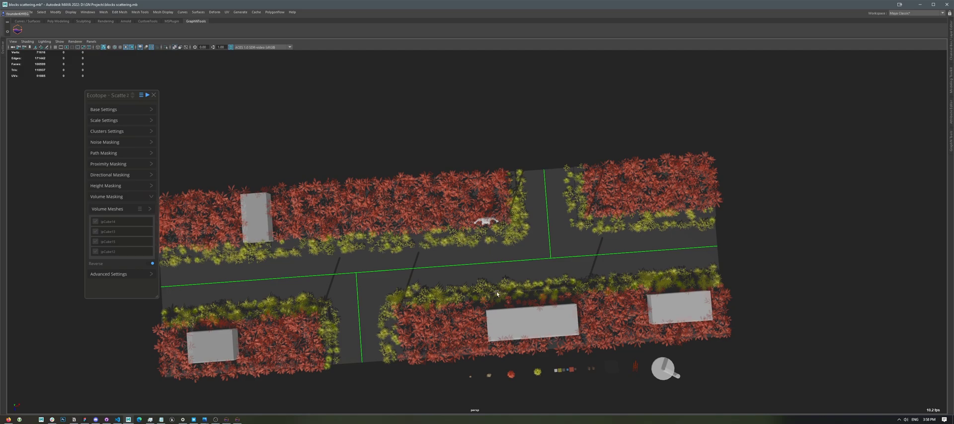
click(512, 329)
scroll(412, 302, up, 1)
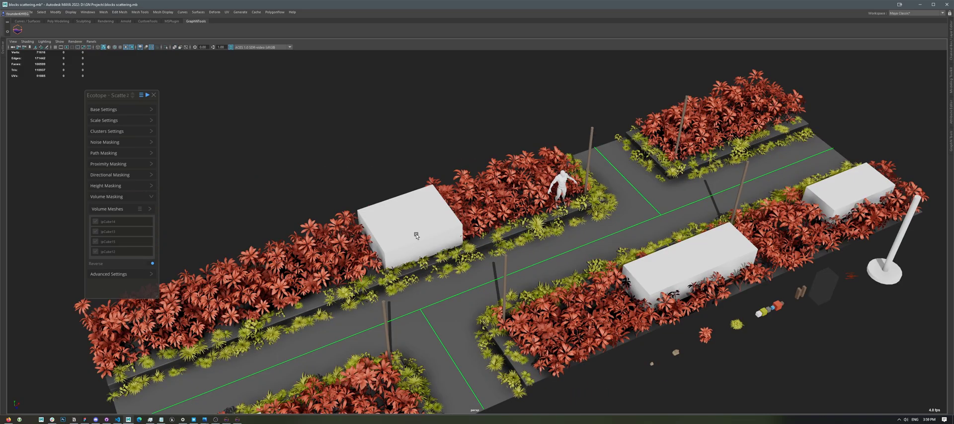
Step: Select the small rock beside the block and create another new instance of the scatter tool
click(652, 364)
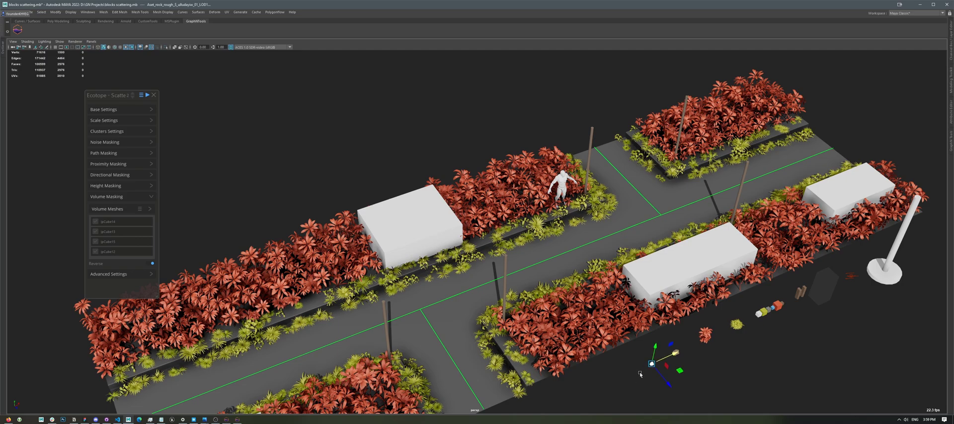
click(142, 98)
click(180, 122)
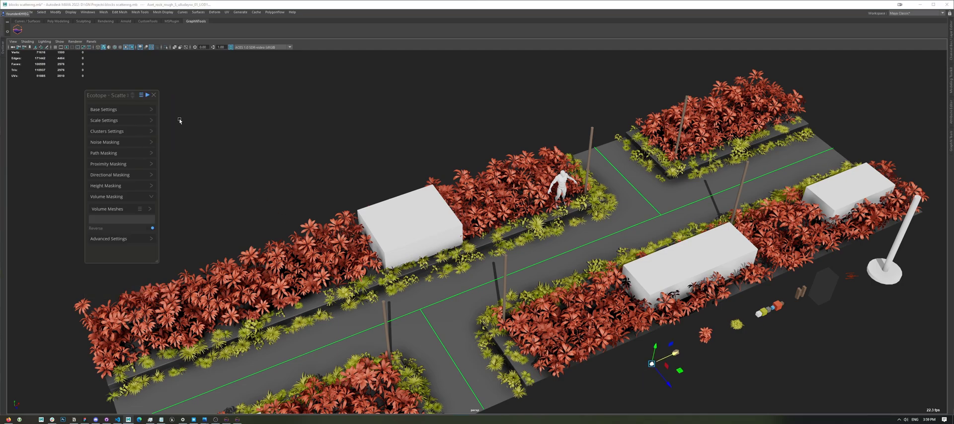
Step: Add the rock as the Scatter Object and the ground planes as the Scatter Surface
click(125, 111)
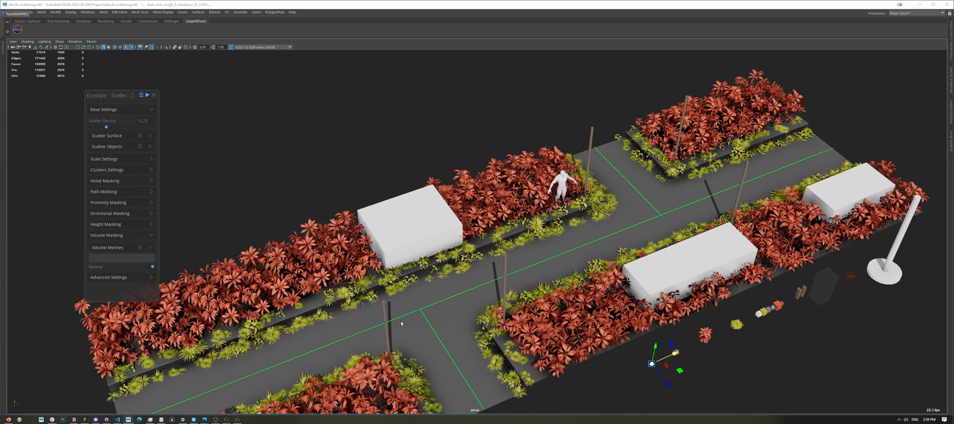
click(141, 148)
click(166, 153)
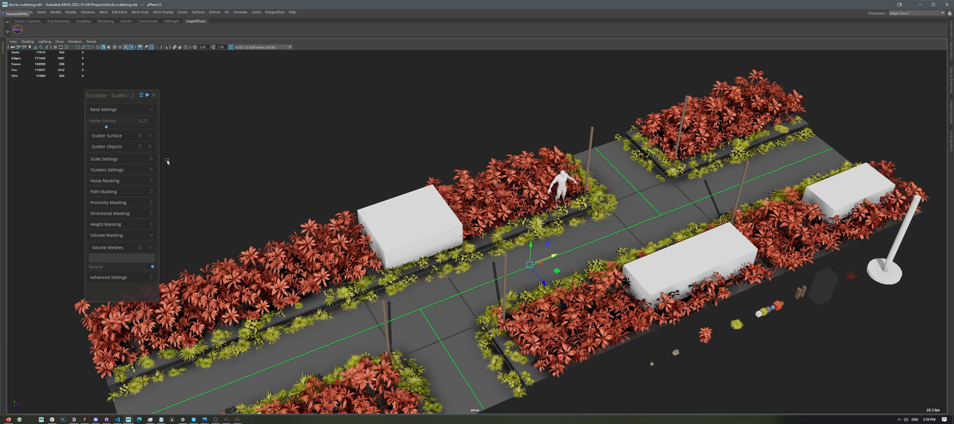
click(140, 138)
click(153, 144)
Step: Select the three road curves and add them as the path masking Curves for the rocks
alt+drag(589, 149, 677, 277)
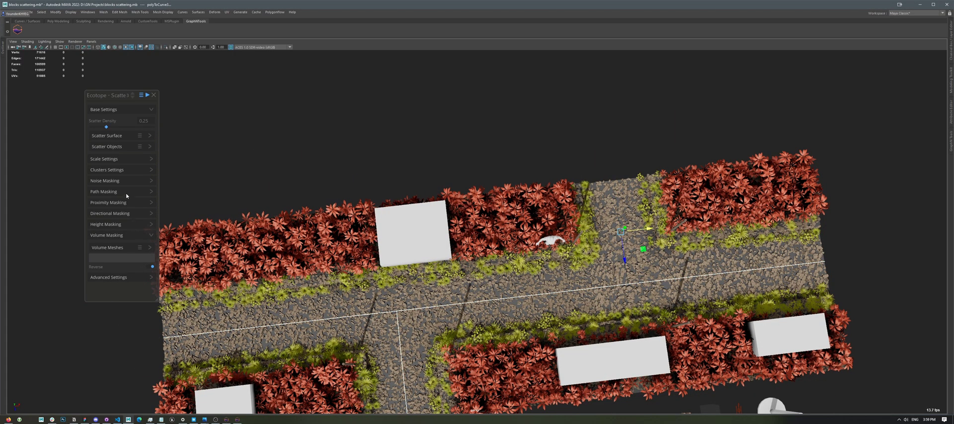
click(127, 193)
click(141, 167)
click(151, 173)
Step: Examine the scattered rocks up close beneath the red plants and along the road edges
alt+drag(434, 253, 488, 213)
alt+right_drag(488, 213, 503, 298)
alt+right_drag(377, 256, 416, 293)
alt+middle_drag(415, 293, 601, 158)
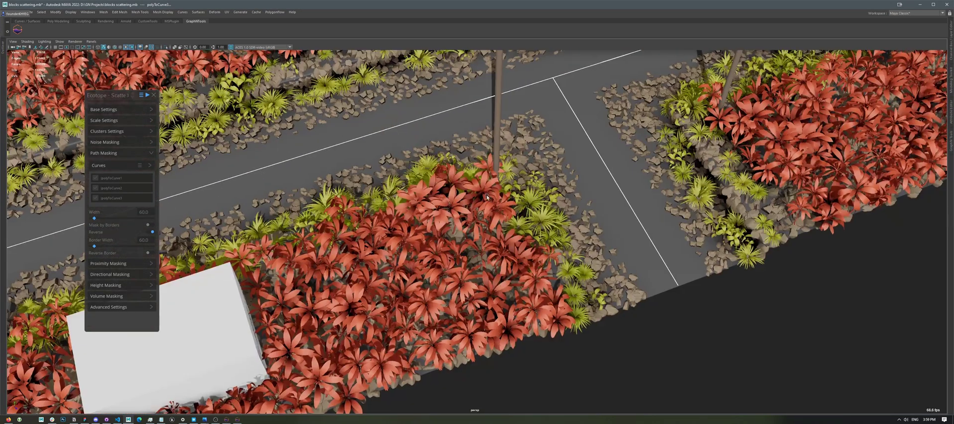
alt+right_drag(412, 191, 473, 222)
alt+drag(437, 239, 411, 206)
alt+right_drag(411, 205, 509, 274)
scroll(509, 274, up, 8)
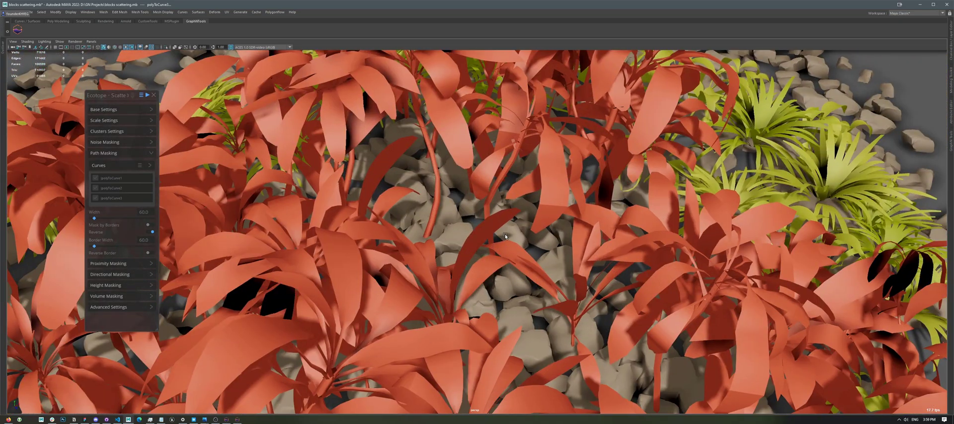
alt+right_drag(505, 237, 377, 219)
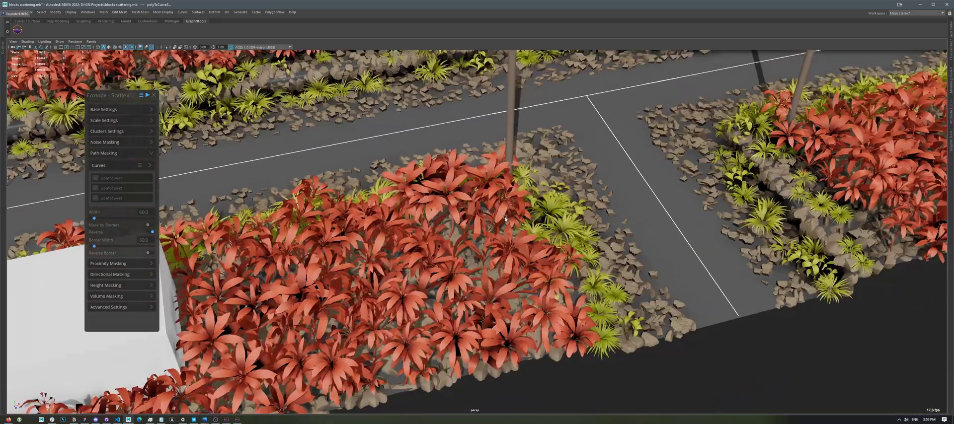
alt+drag(377, 218, 288, 238)
Step: Enable Mask by Borders for the rocks, widen the path mask to the sidewalk edges, and set Border Width to about 42
click(148, 225)
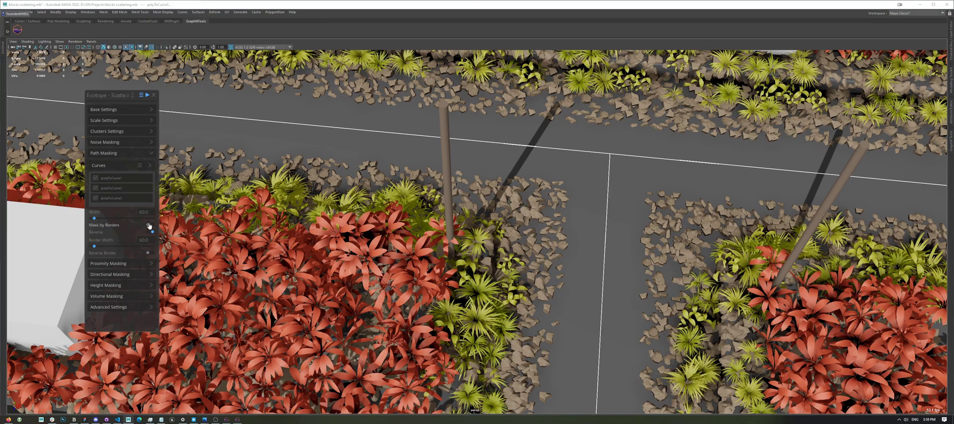
scroll(426, 252, down, 4)
drag(95, 219, 95, 219)
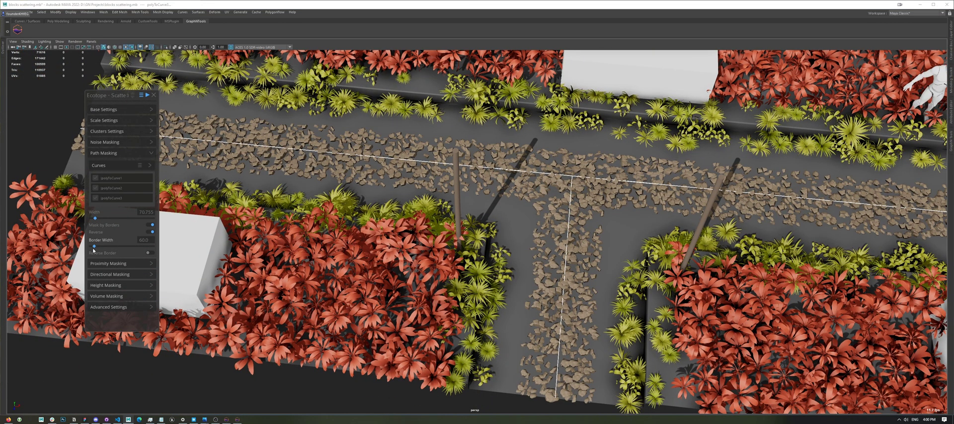
drag(93, 248, 92, 247)
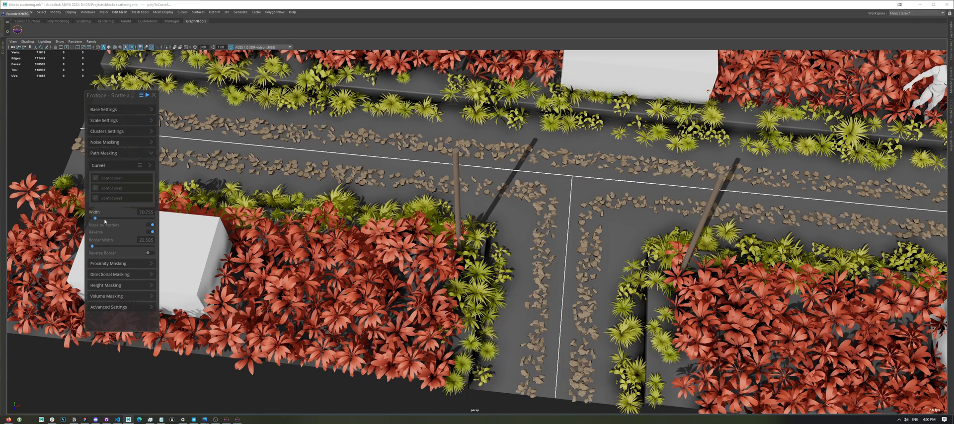
drag(96, 220, 94, 247)
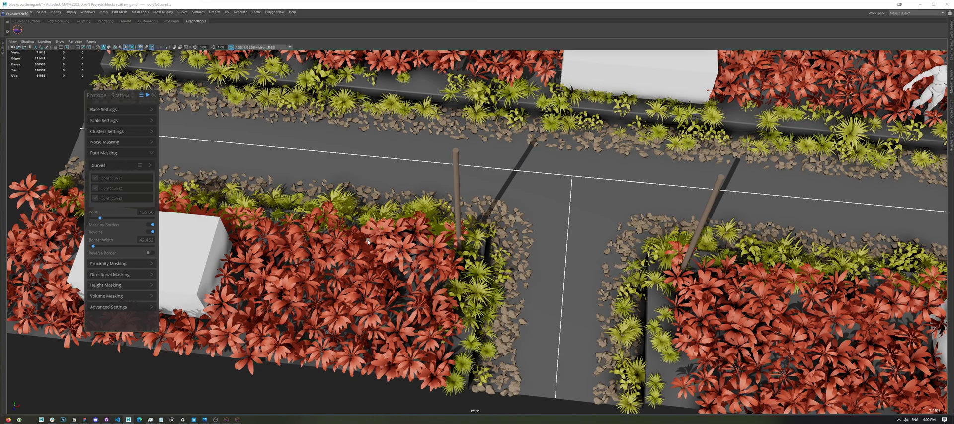
Step: Inspect the rock strips across the whole block and enable Use Noise Masking for the rocks
alt+right_drag(394, 242, 318, 228)
alt+drag(318, 229, 526, 236)
alt+right_drag(527, 236, 487, 240)
alt+drag(488, 240, 511, 198)
alt+middle_drag(346, 273, 369, 265)
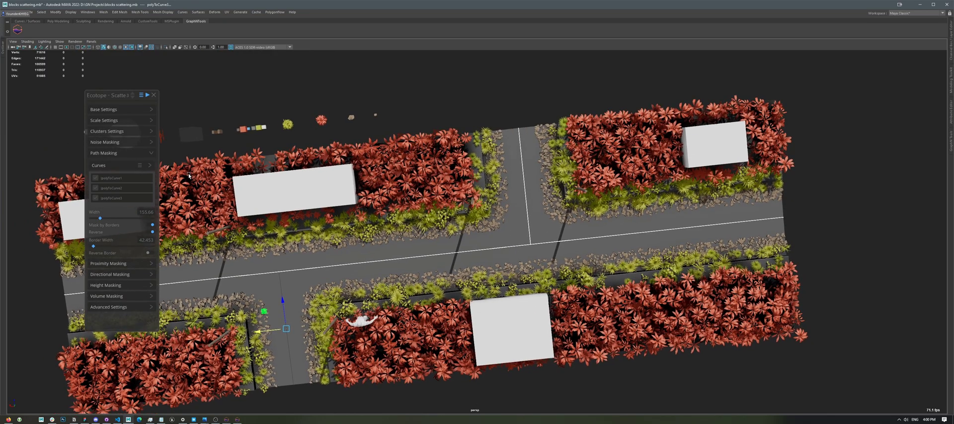
click(123, 144)
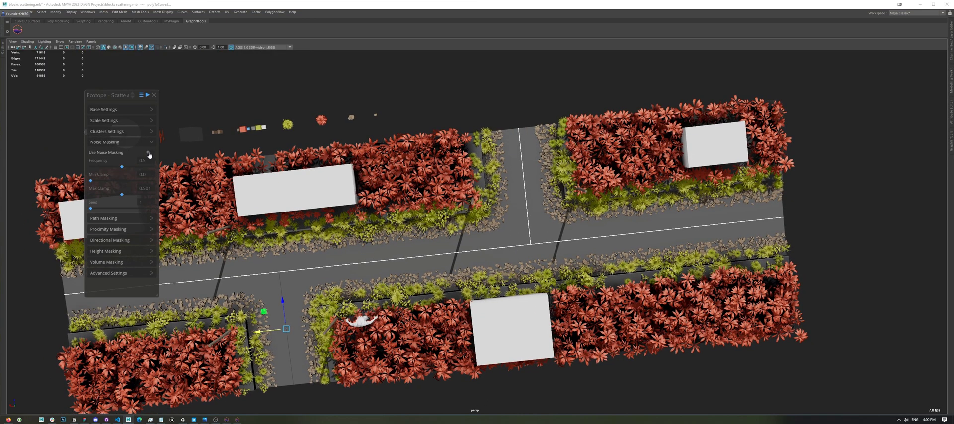
click(149, 154)
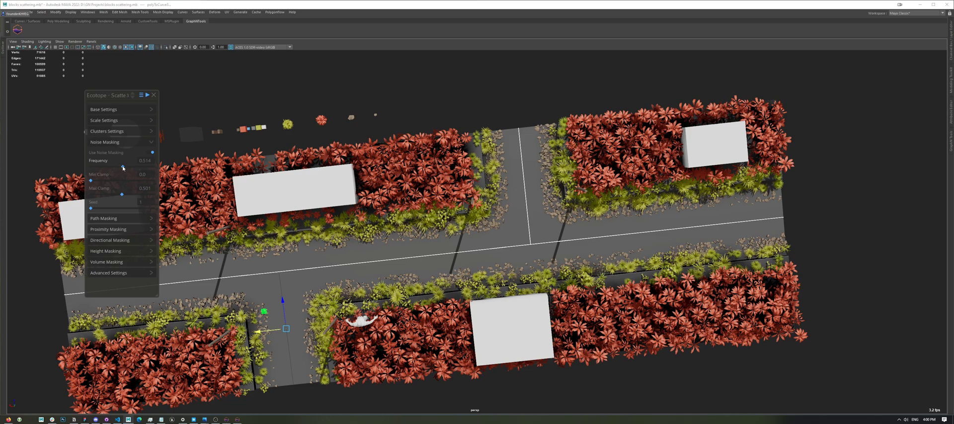
Step: Set the rocks' noise masking Frequency to about 0.64 and raise its Seed
drag(122, 168, 130, 167)
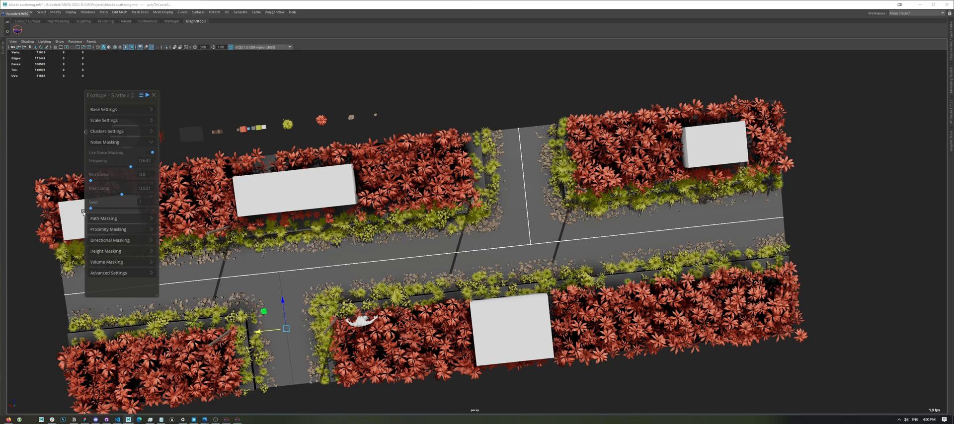
drag(91, 209, 114, 201)
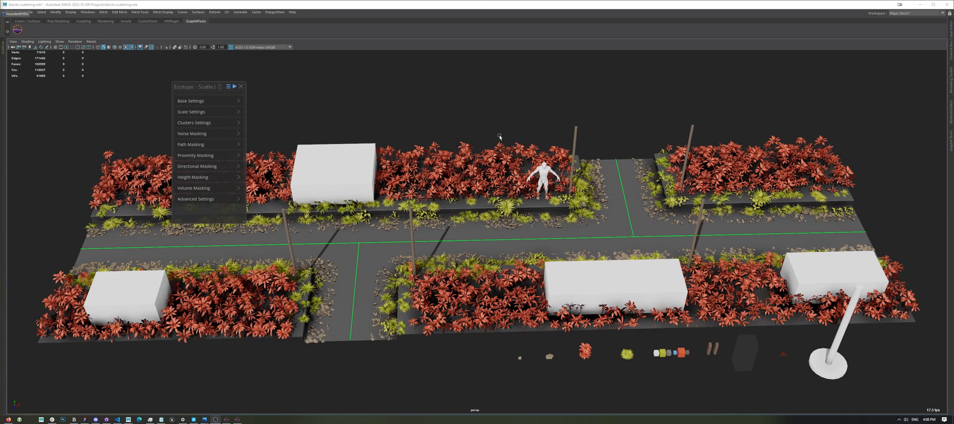
Step: Adjust the red plants' scale settings to Gradient about 2, Min Scale about 0.29 and Max Scale about 2.03
click(502, 133)
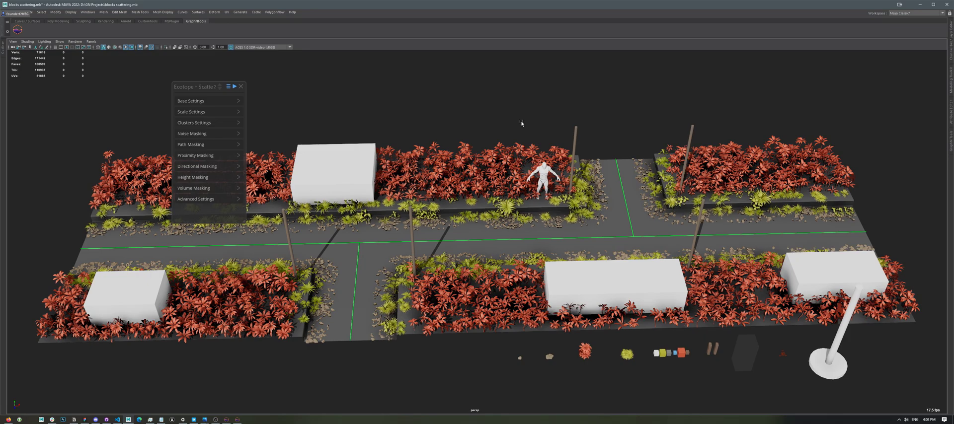
alt+drag(516, 179, 445, 252)
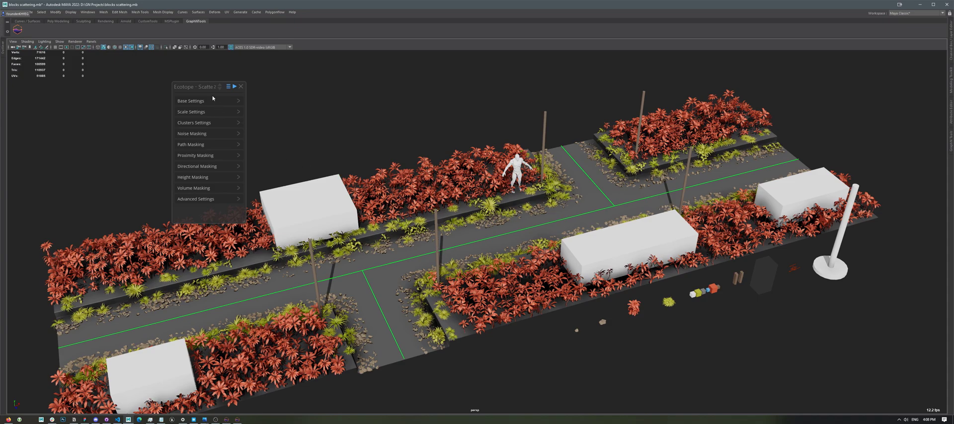
click(219, 114)
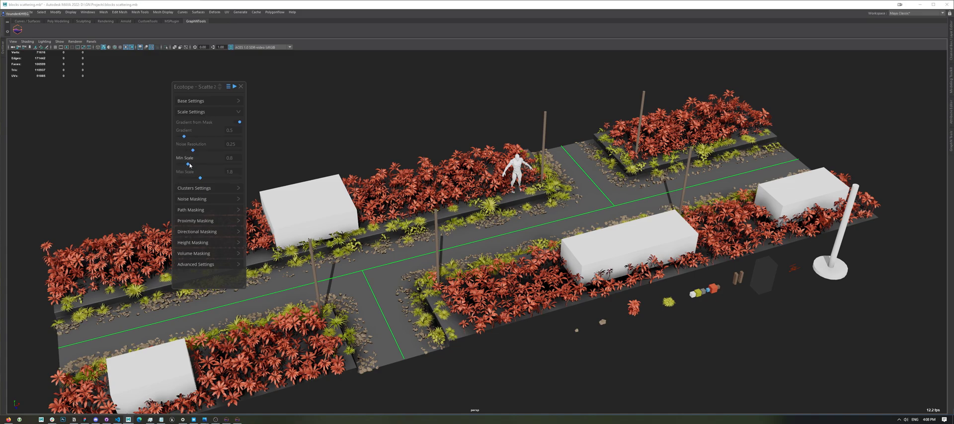
drag(189, 165, 203, 180)
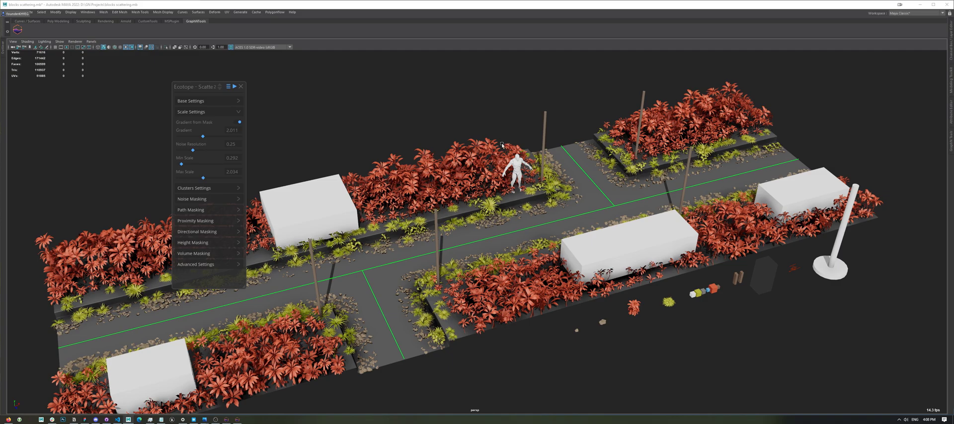
Step: Move the white box on the human figure's planting strip along the strip to test how the scattered plants respond
click(308, 216)
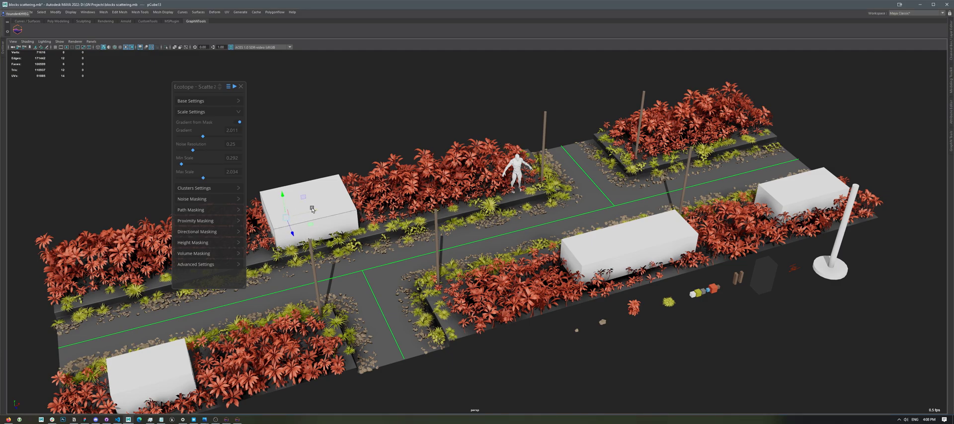
drag(322, 214, 447, 185)
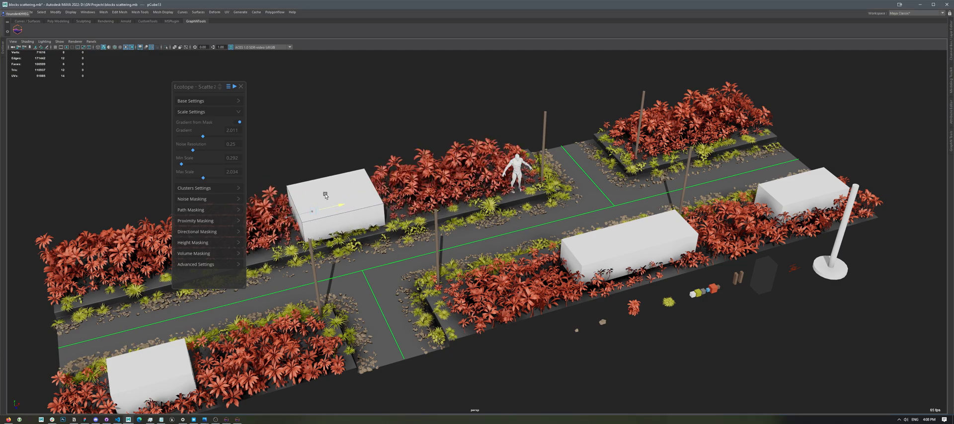
middle_drag(321, 195, 366, 203)
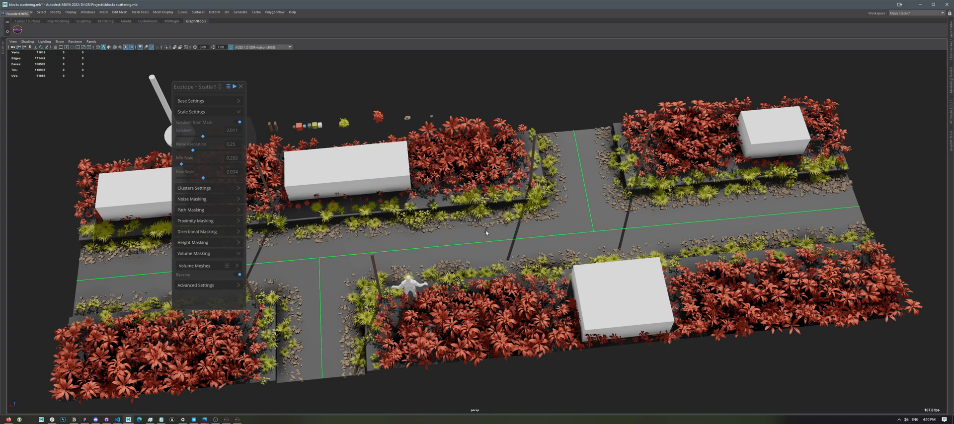
Step: Lower the red plants' scale Gradient to about 1.54 and review the scatter across the whole block
alt+drag(484, 234, 476, 219)
alt+drag(427, 272, 433, 267)
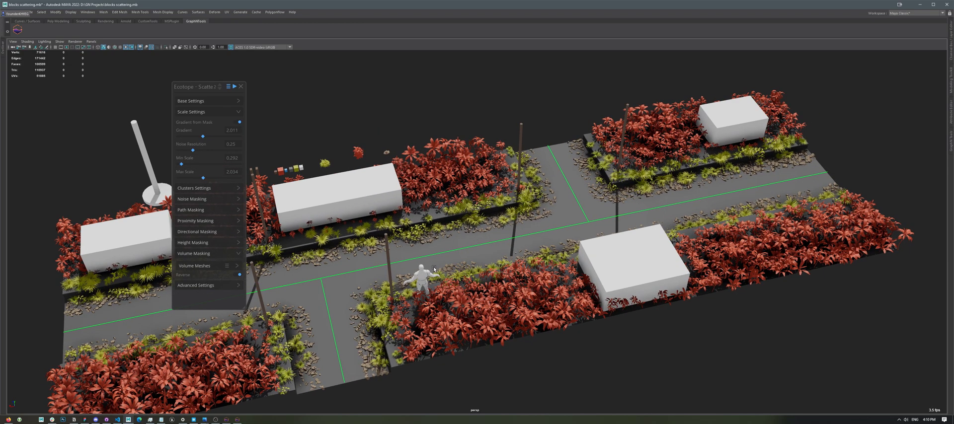
alt+drag(513, 271, 510, 229)
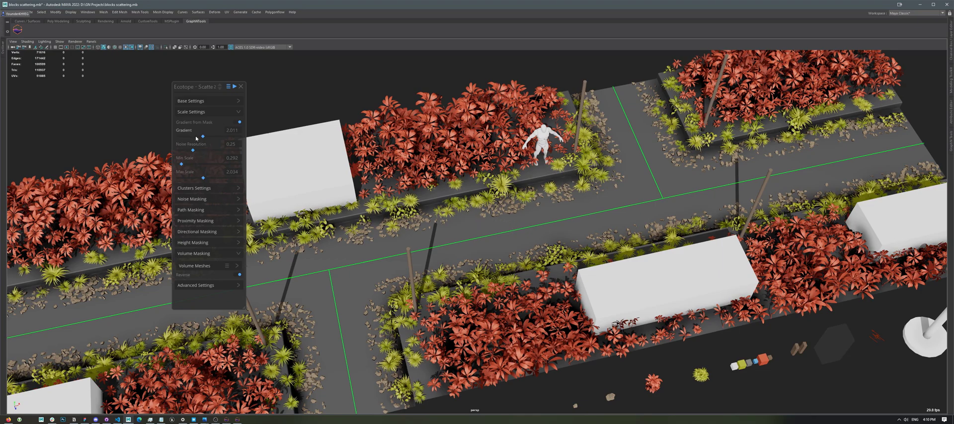
drag(206, 138, 197, 144)
scroll(304, 176, down, 5)
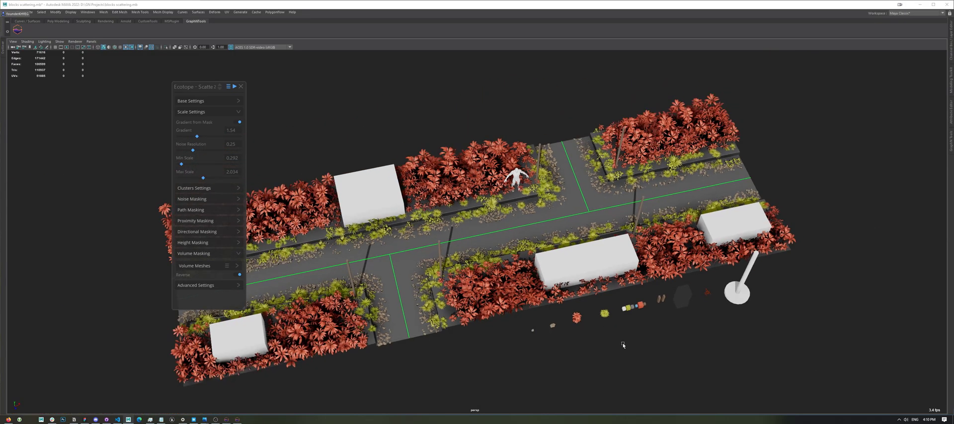
scroll(583, 337, up, 2)
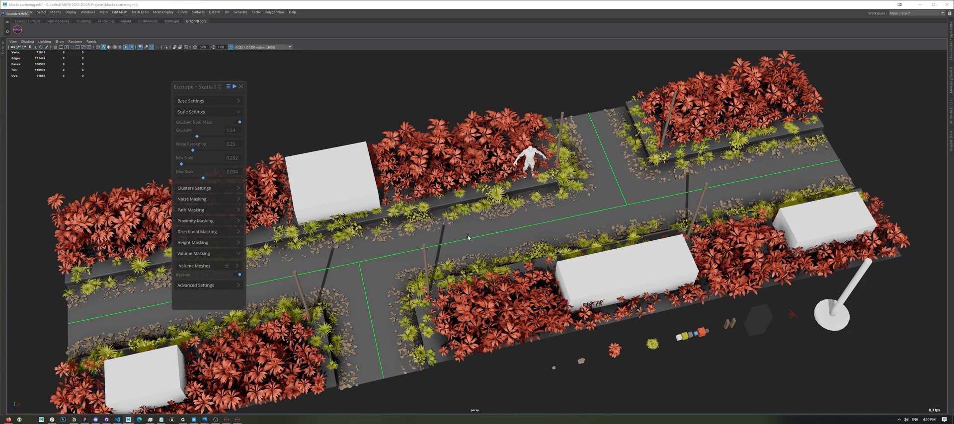